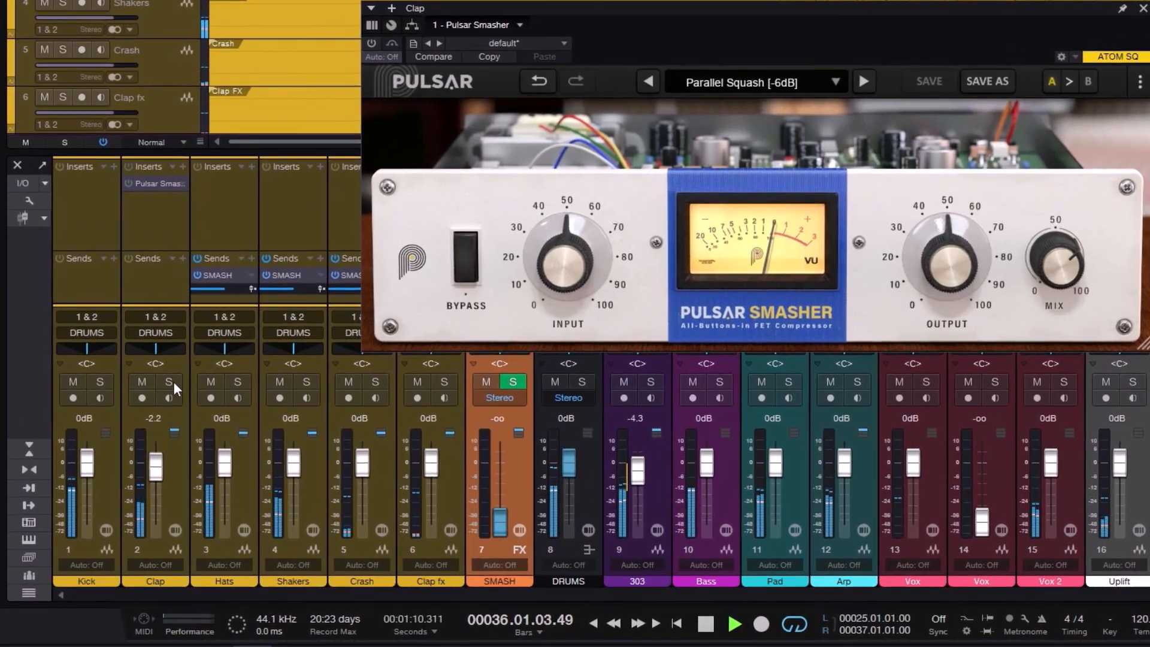
Solo the Clap channel and raise the mix of its Pulsar Smasher to 100%.
click(174, 383)
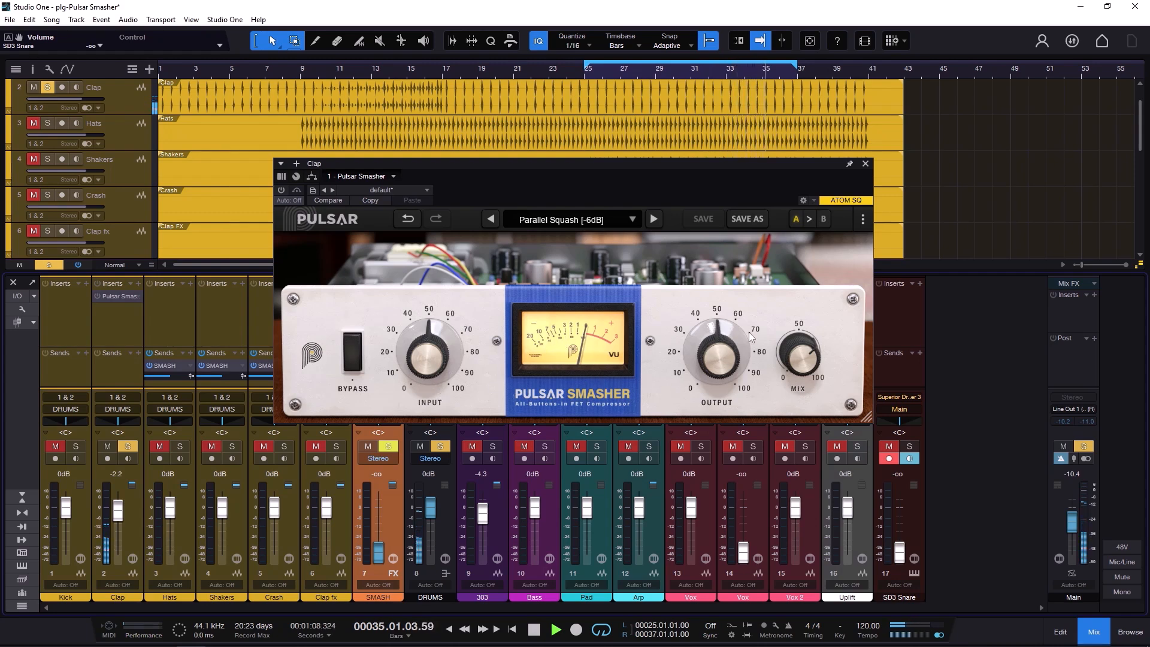
drag(798, 357, 826, 297)
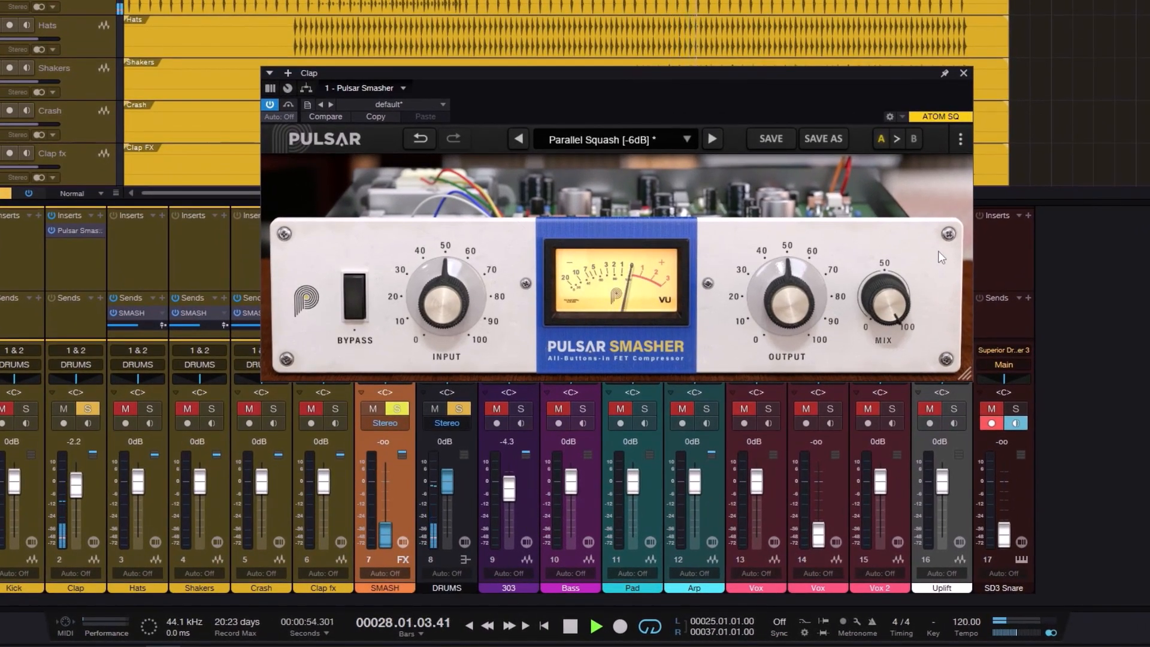
Raise the Clap compressor's input to about 60 and its output to 8.64 dB, checking the sound against bypass.
scroll(790, 321, up, 4)
scroll(440, 322, up, 5)
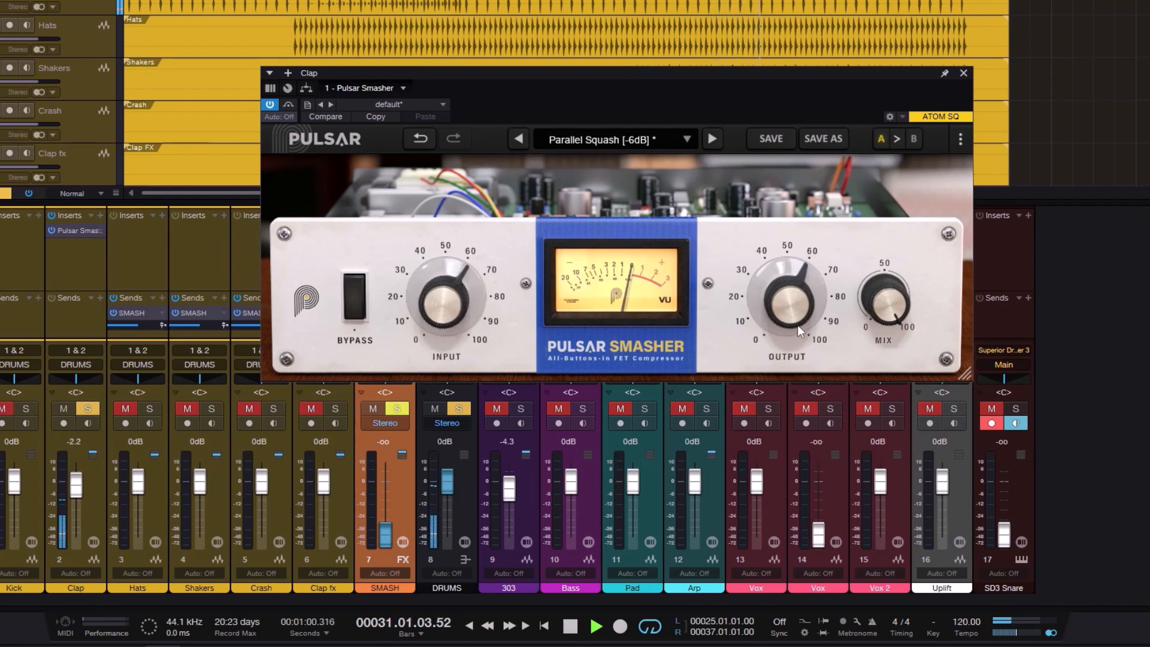
scroll(796, 324, up, 1)
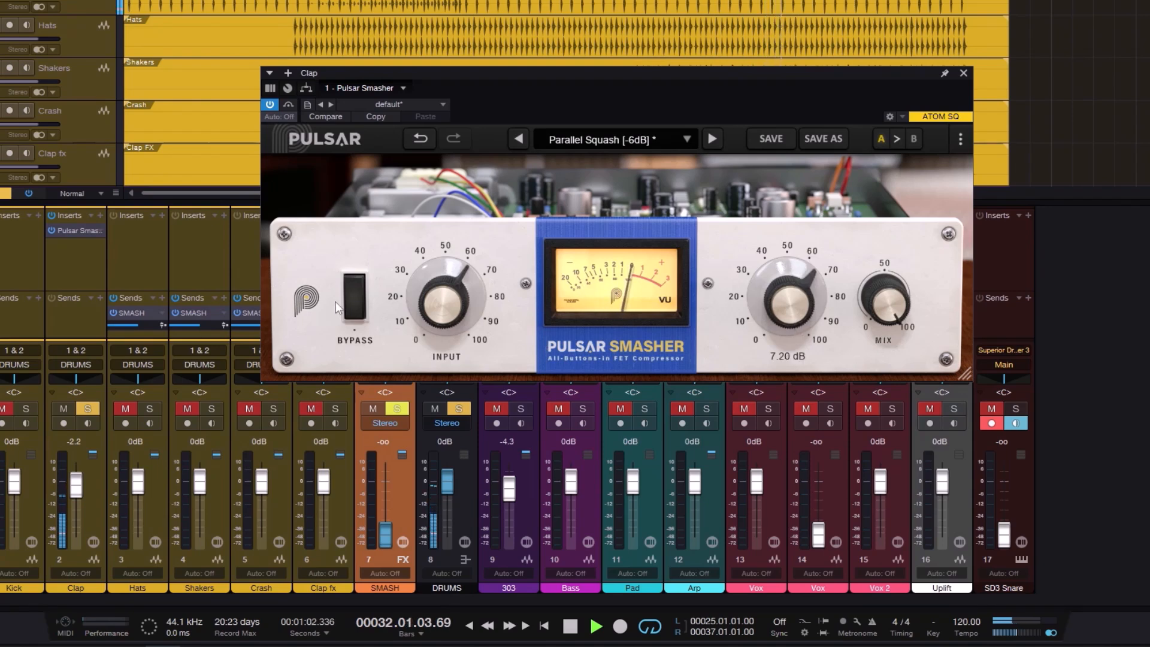
click(359, 306)
click(361, 305)
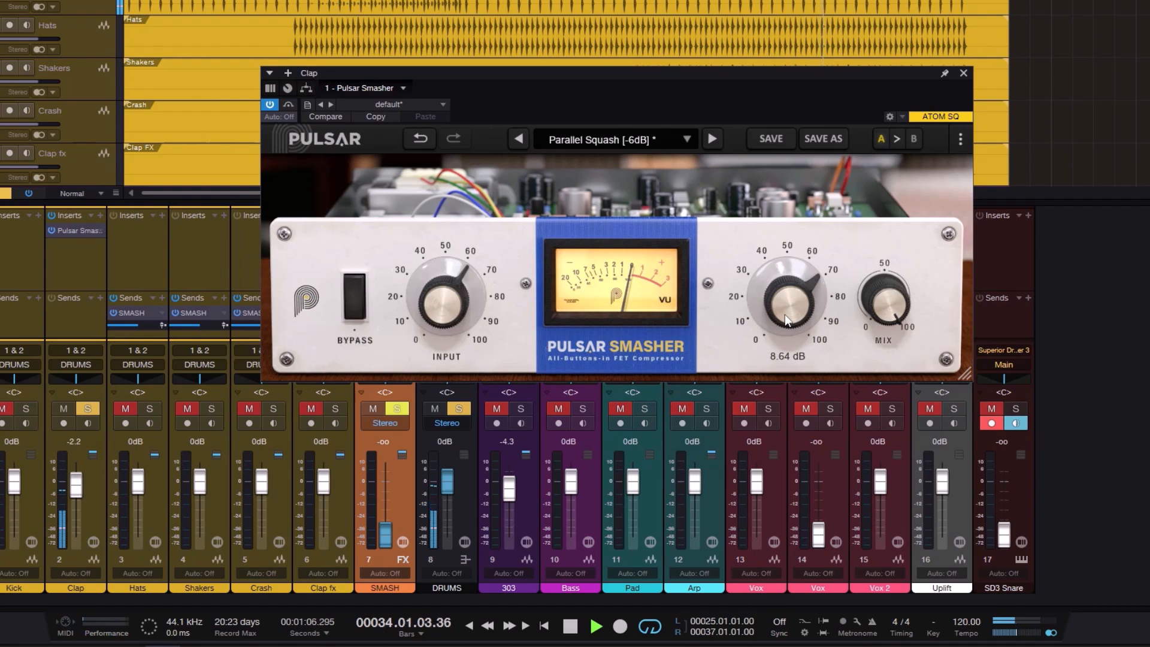
scroll(785, 314, up, 2)
scroll(787, 313, up, 1)
Compare the soloed clap with the compressor bypassed and active.
click(354, 305)
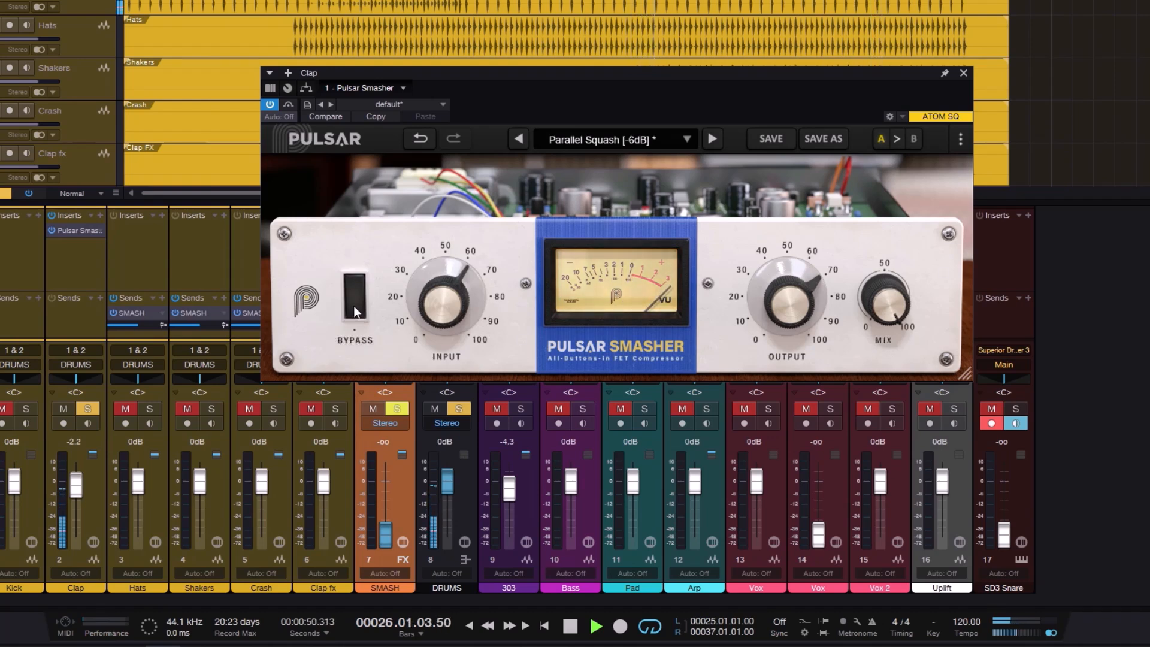
click(353, 305)
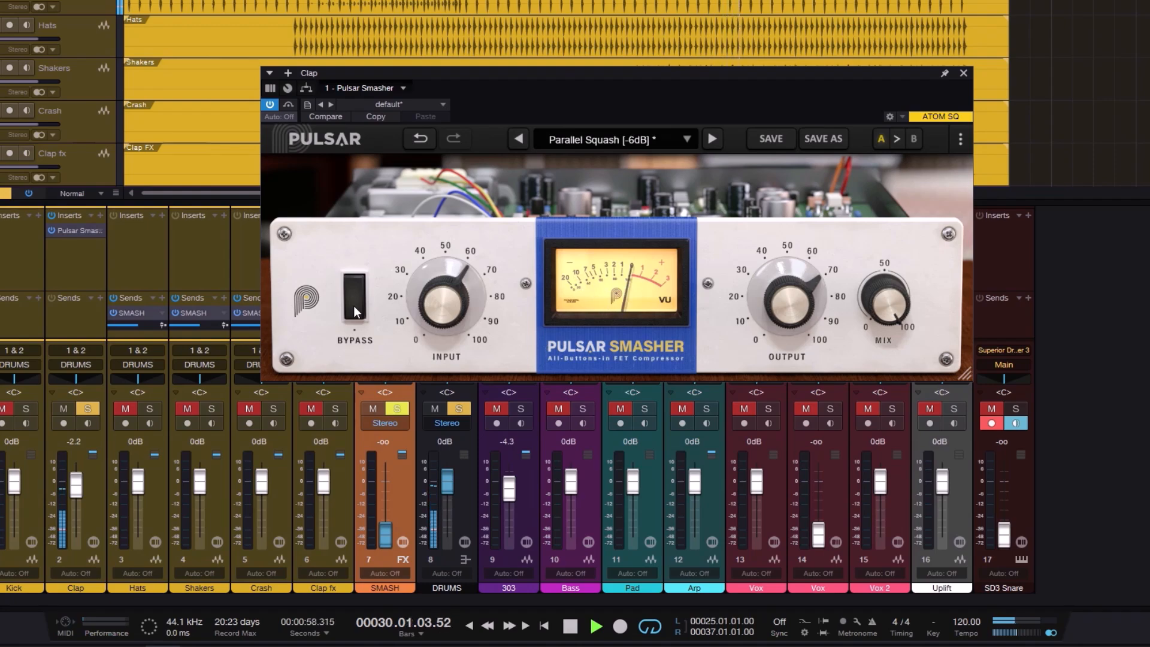
click(353, 305)
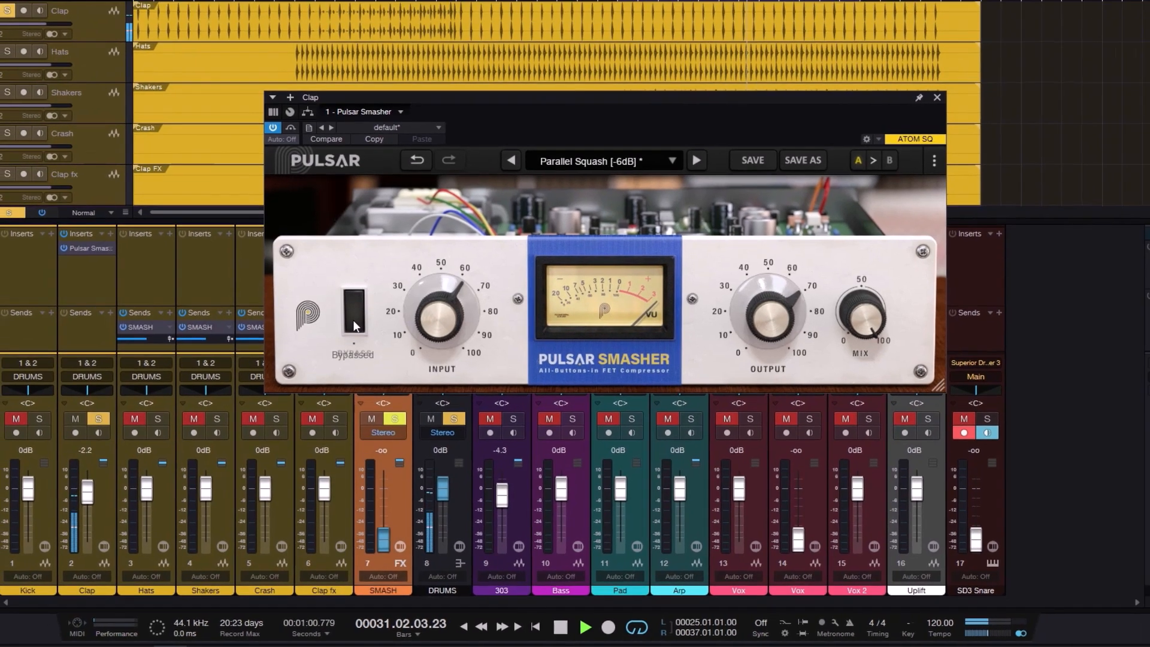
click(353, 306)
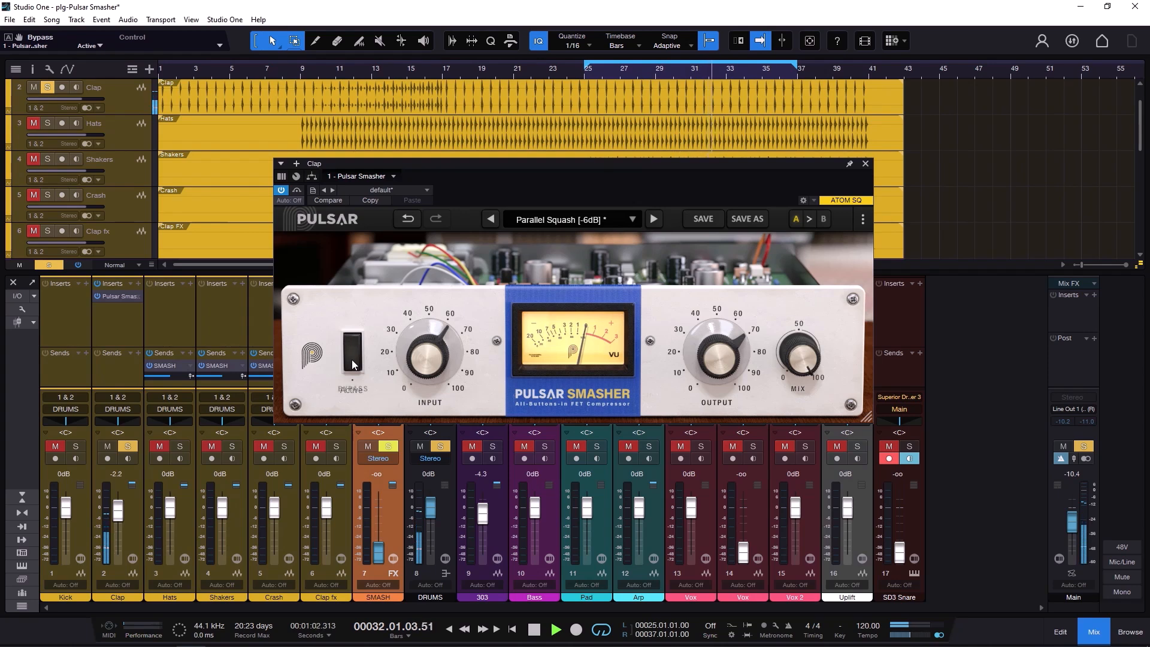
Adjust the Clap compressor's mix to about 96% and solo the DRUMS bus to hear all drums.
drag(805, 359, 802, 381)
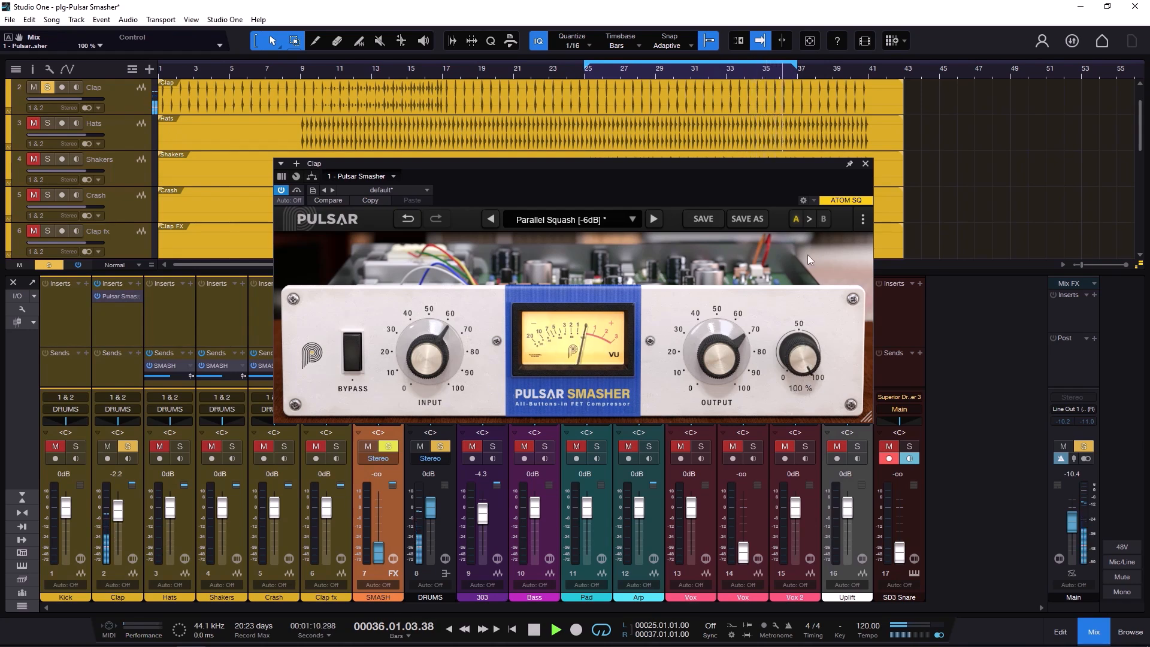
drag(808, 362, 823, 289)
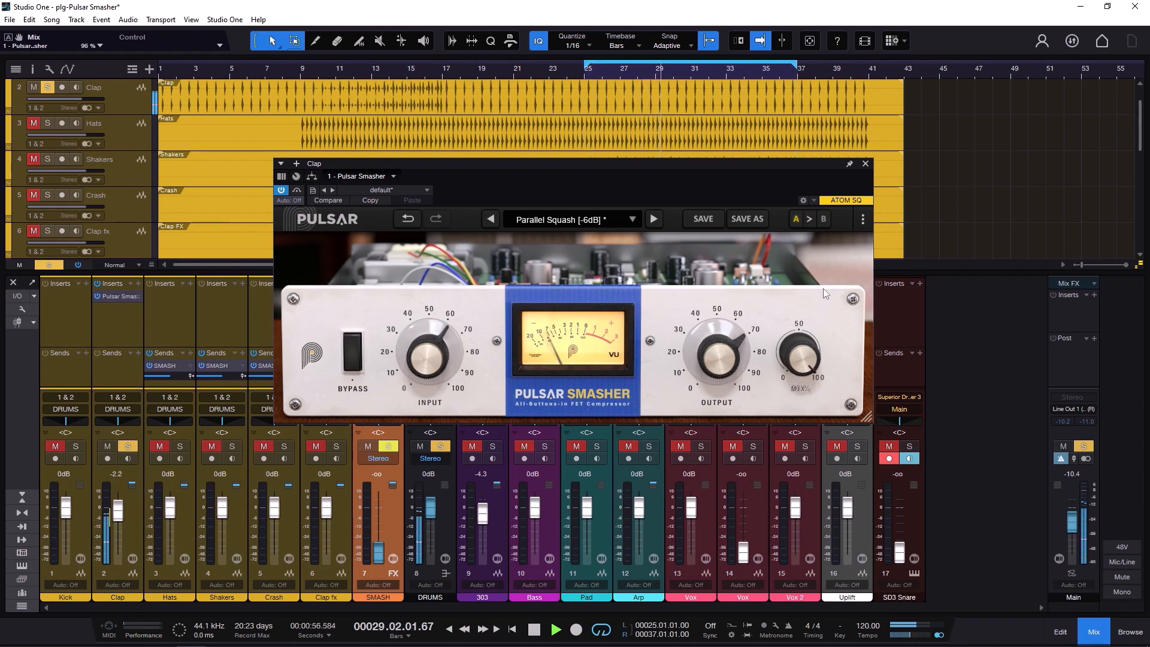
click(445, 448)
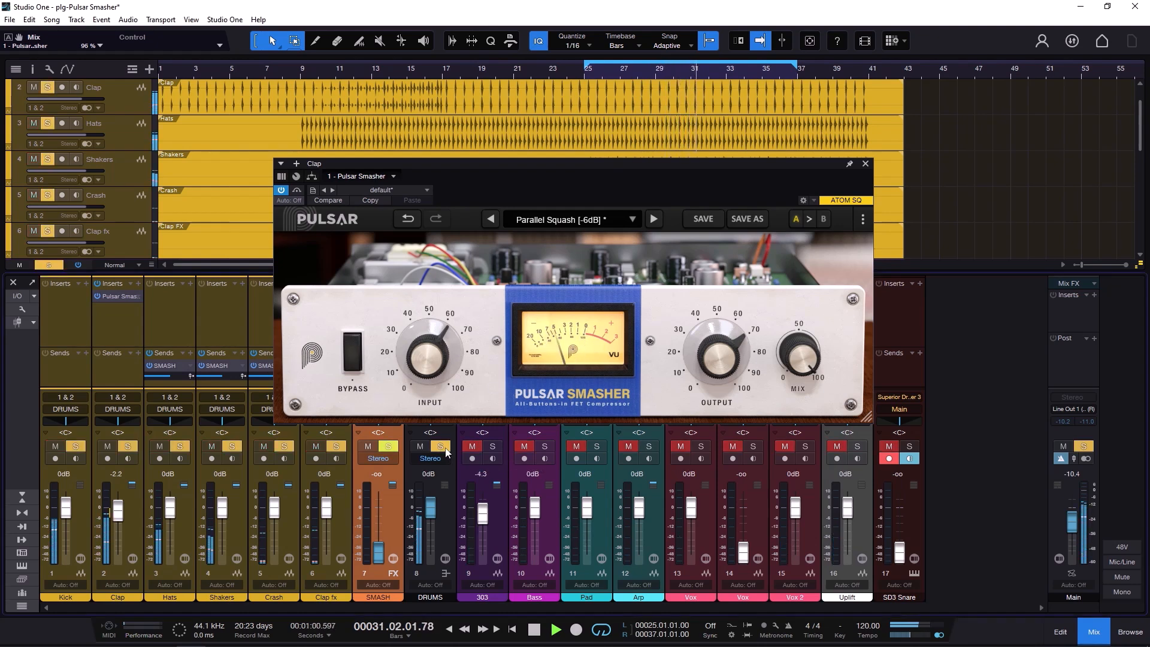
drag(805, 364, 805, 324)
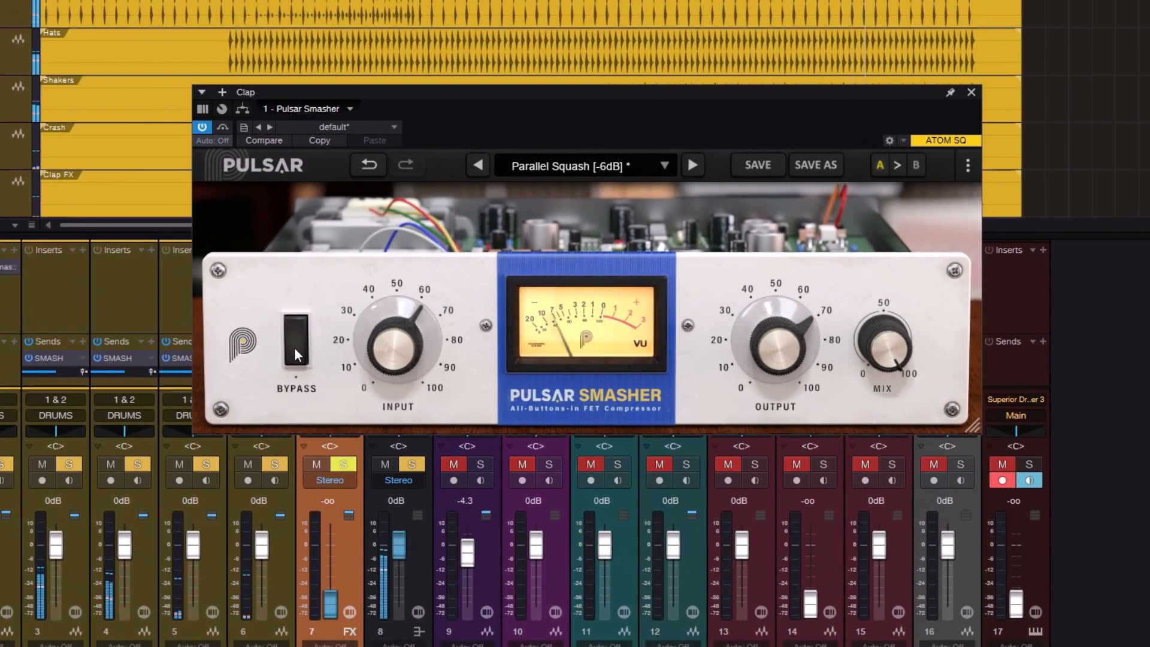
Compare the full drum mix with the Clap compressor bypassed and active, leaving it active.
click(293, 346)
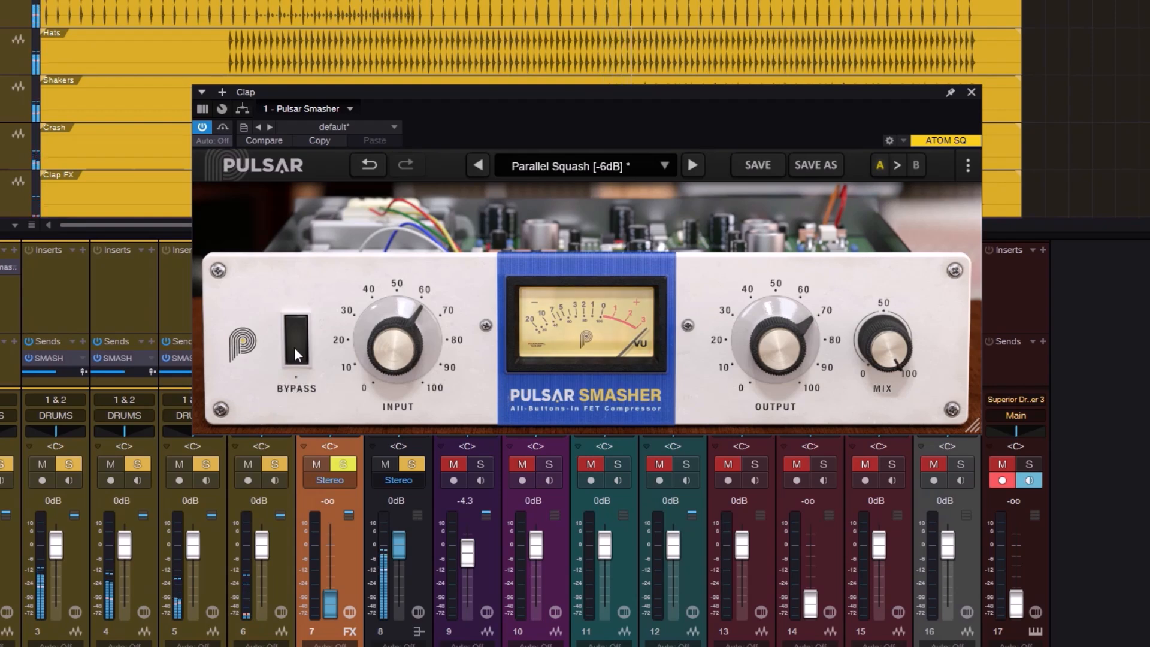
click(294, 347)
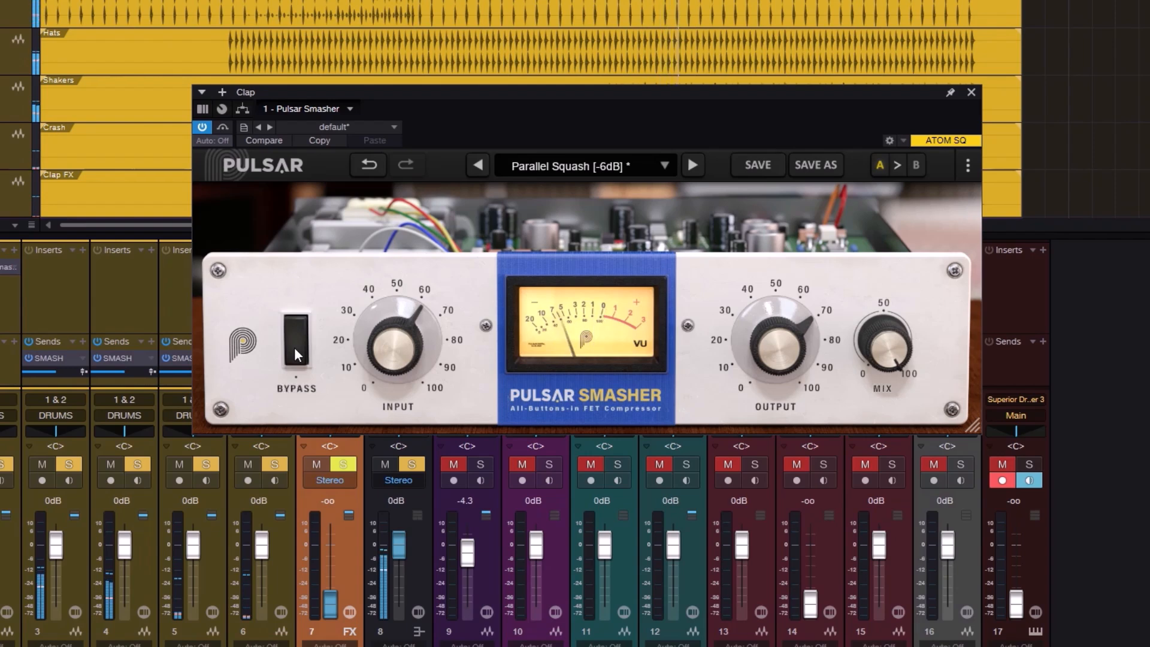
click(294, 346)
click(293, 347)
click(294, 347)
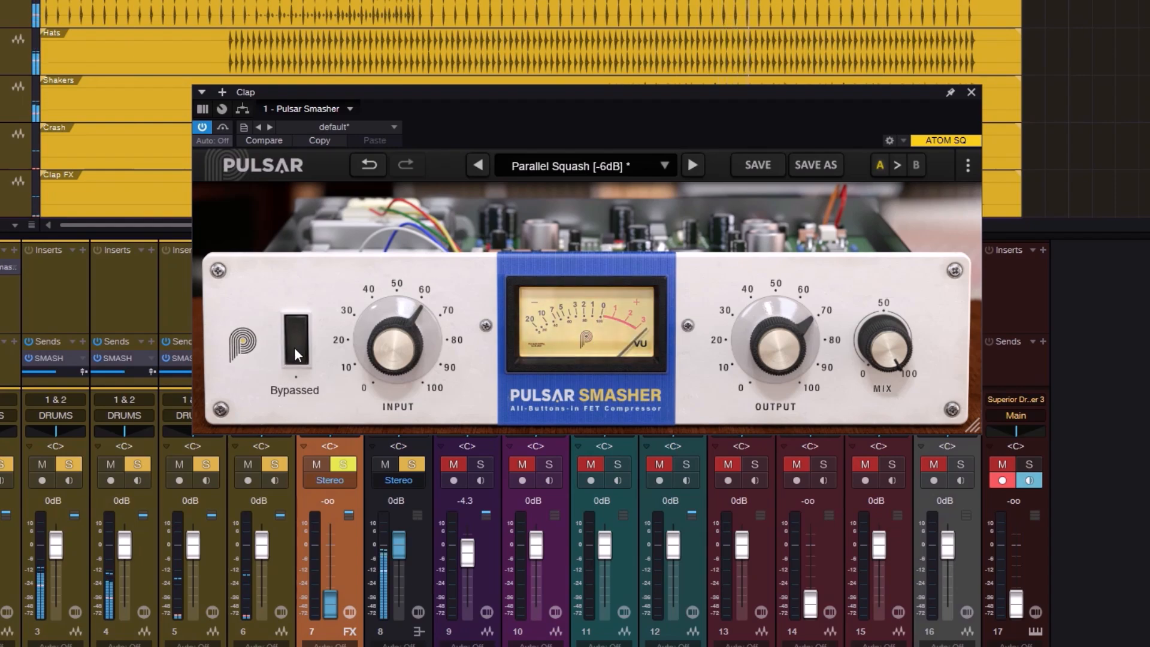
click(294, 347)
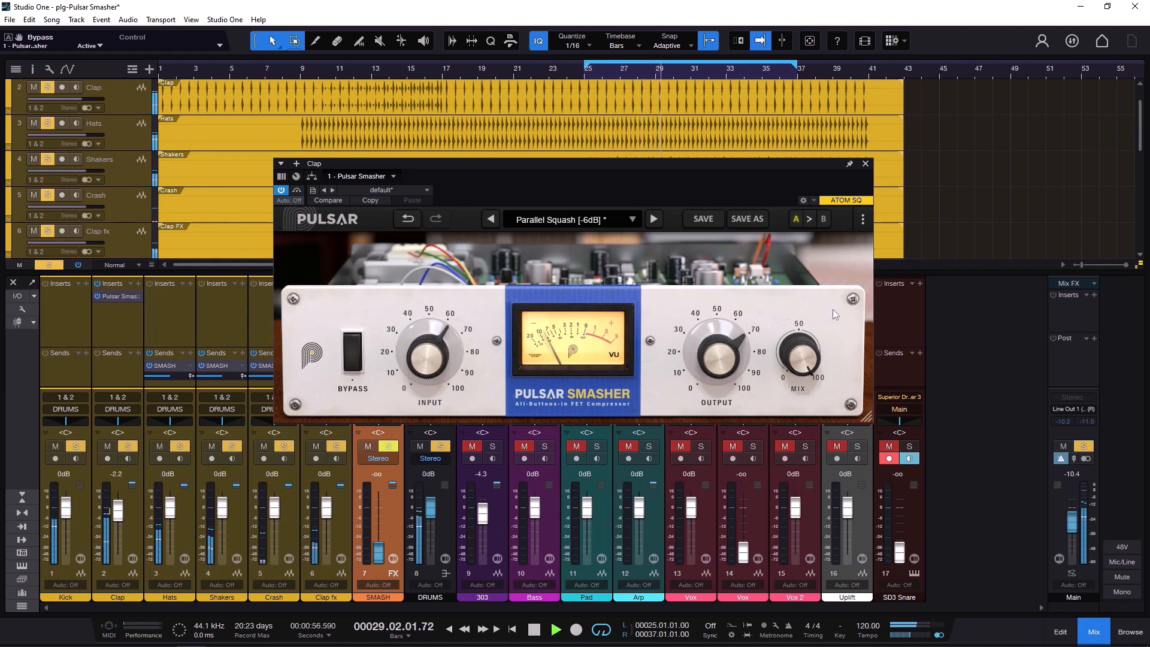
Lower the Clap compressor's mix to 42%, comparing the blend against bypass.
drag(822, 352, 810, 421)
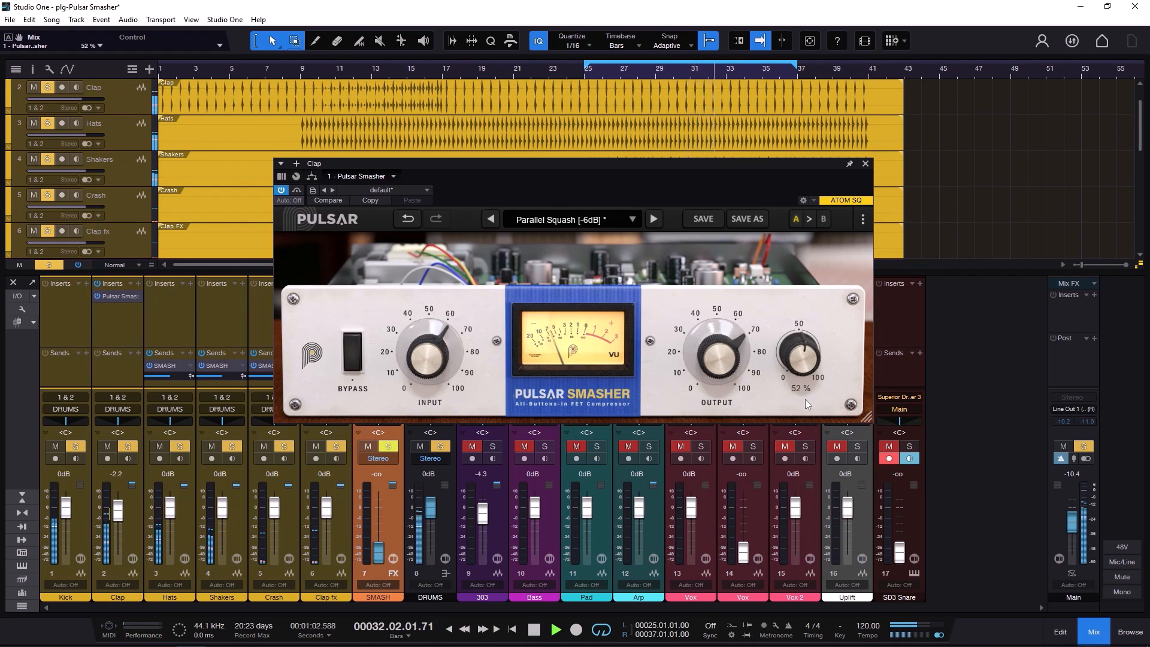
drag(808, 381, 804, 376)
click(361, 356)
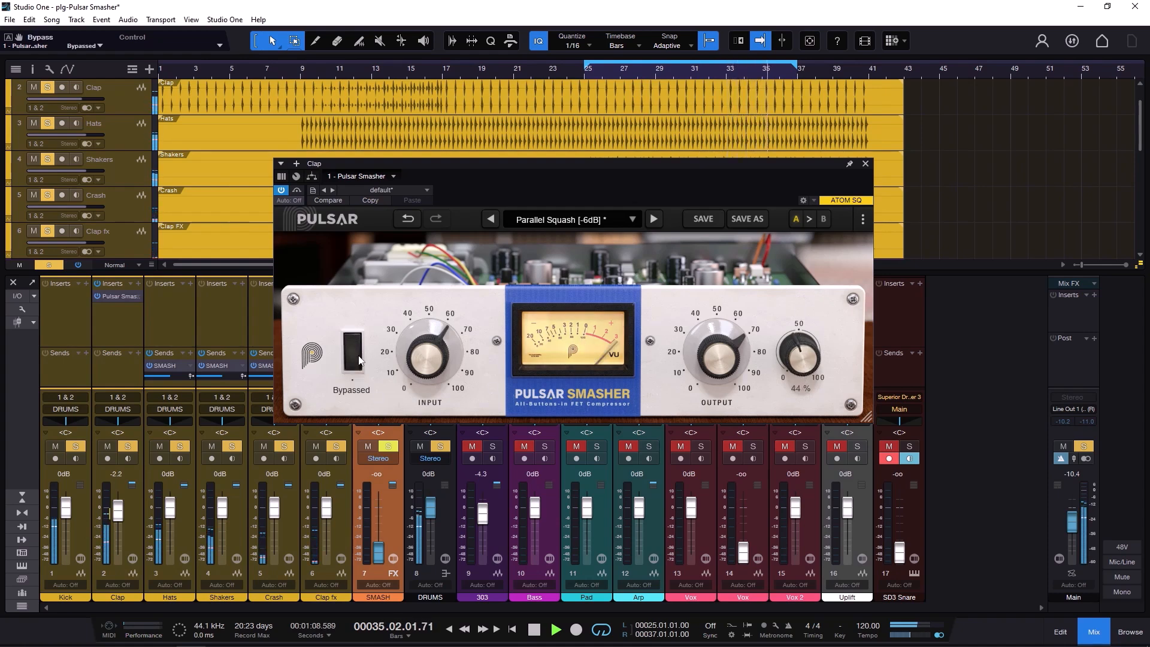
click(359, 359)
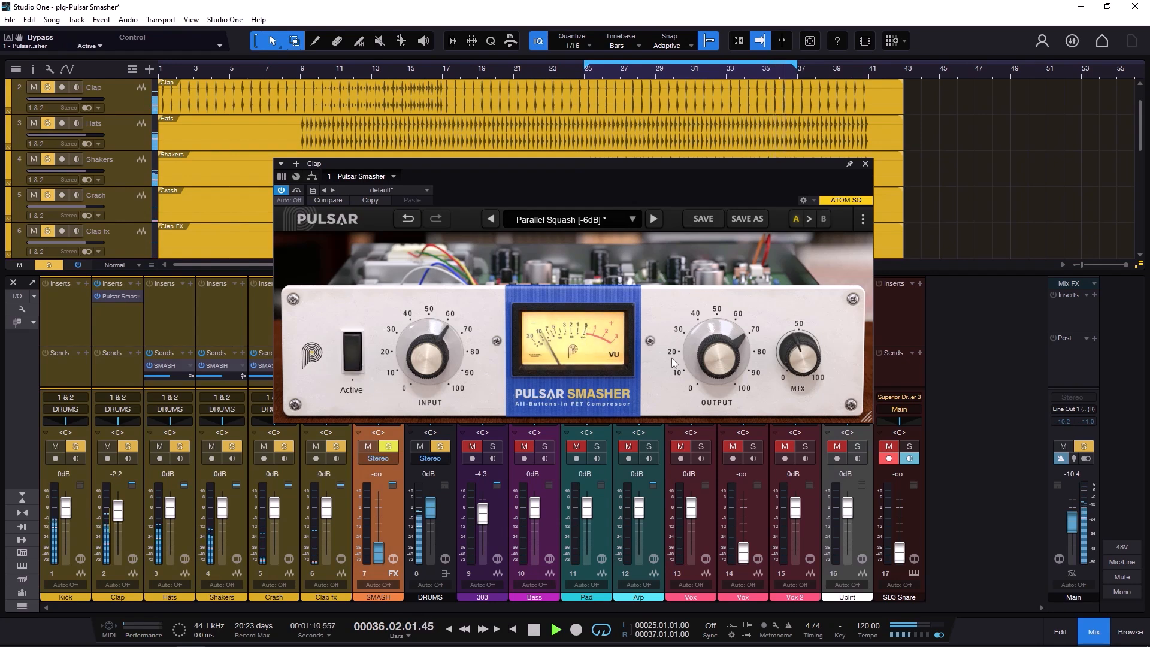
drag(805, 354, 806, 357)
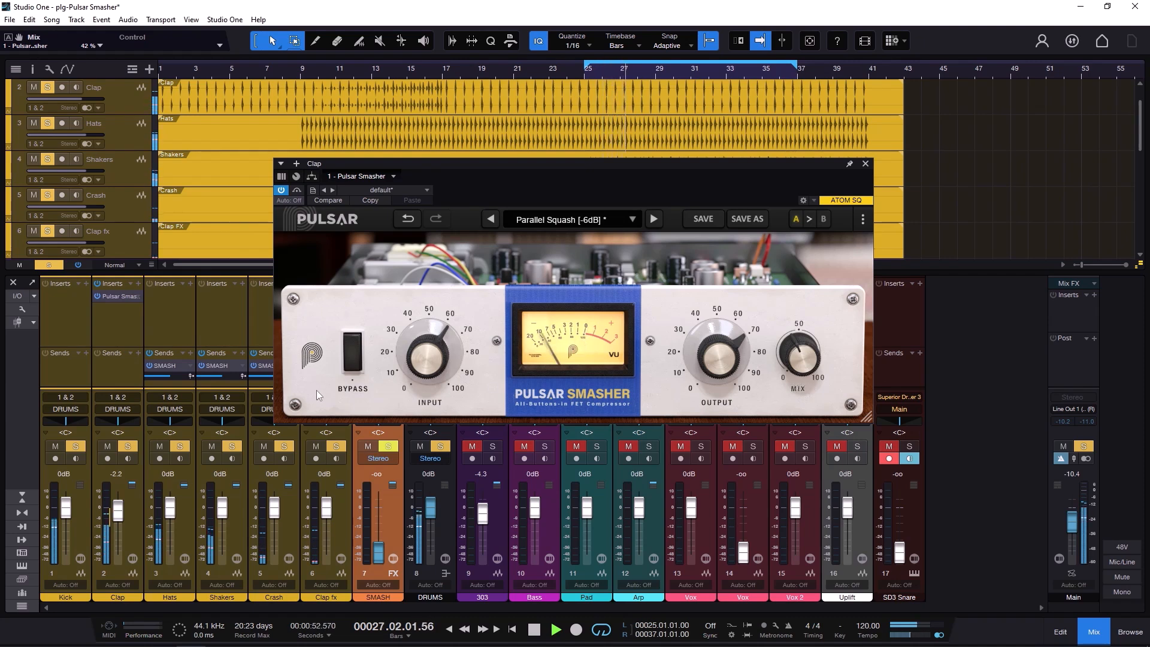
End the drum playback with the DRUMS bus unsoloed and close the Clap compressor's window.
key(space)
click(435, 448)
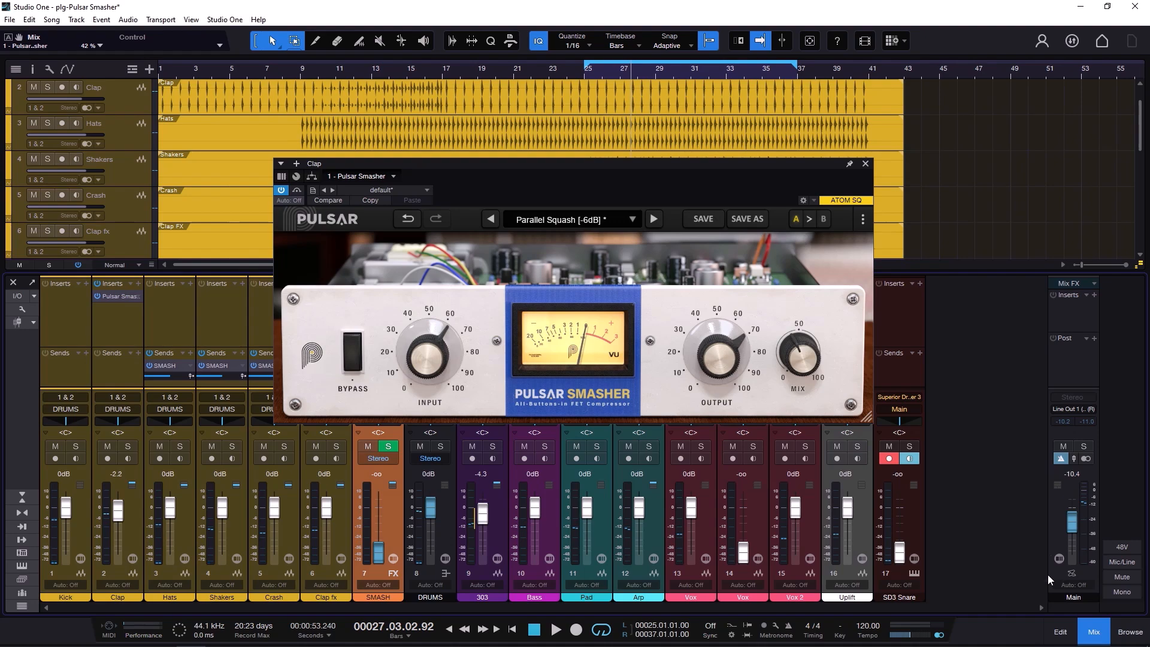
click(865, 165)
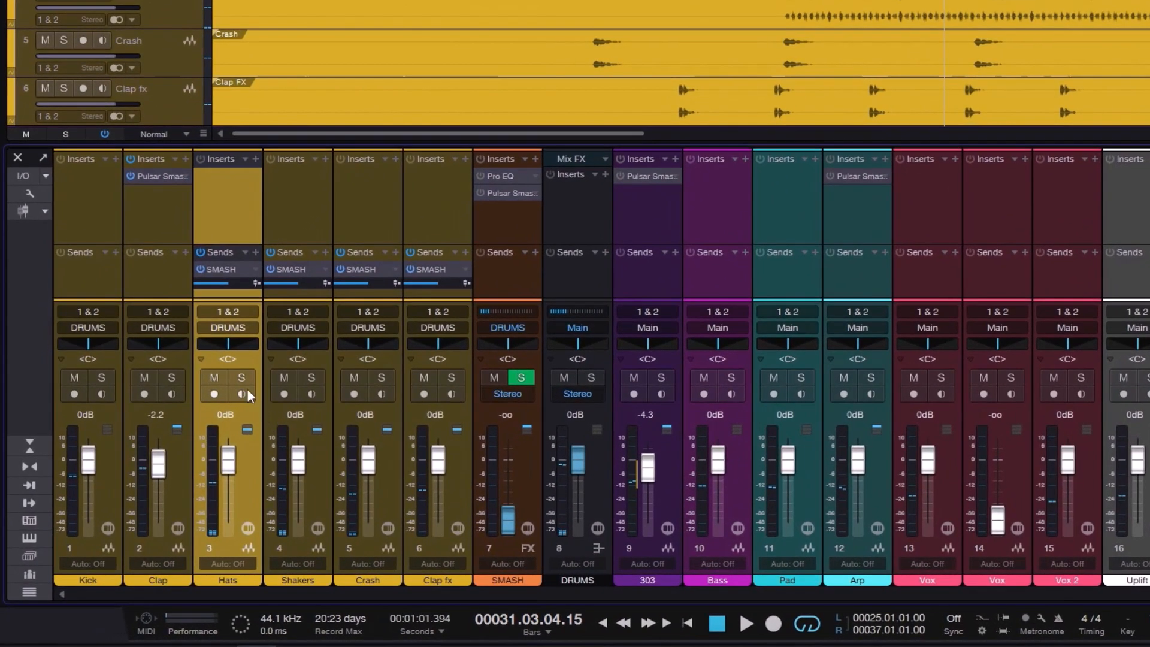
Solo the Hats, Shakers, Crash and Clap fx channels and play them.
click(241, 377)
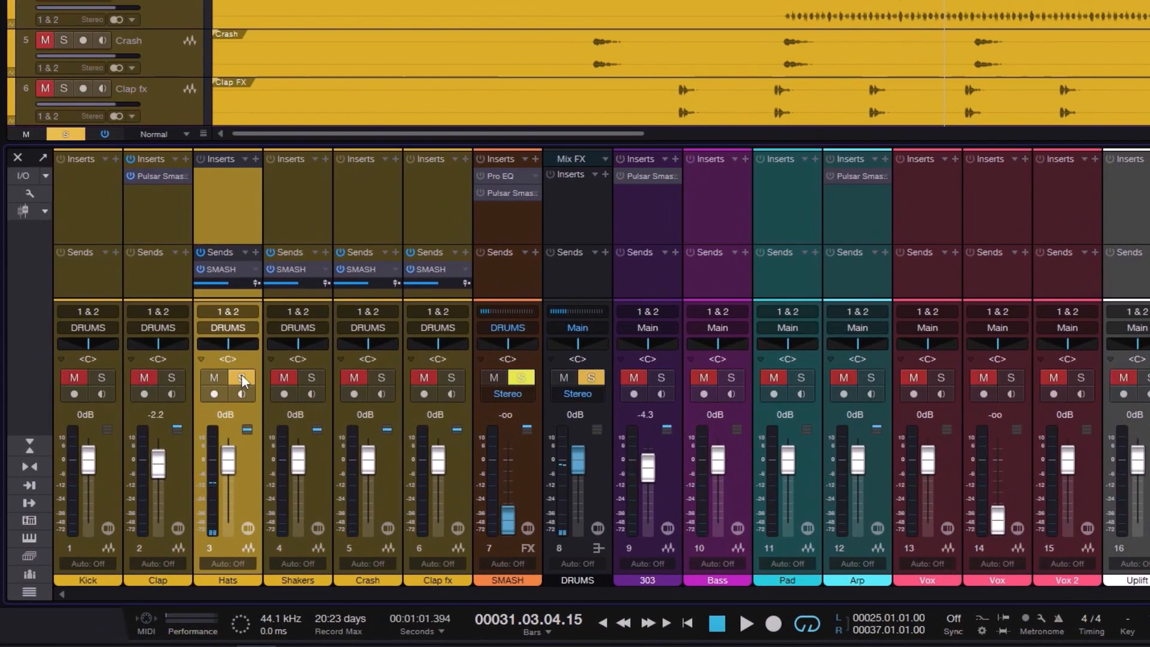
key(space)
click(312, 377)
click(381, 378)
click(452, 377)
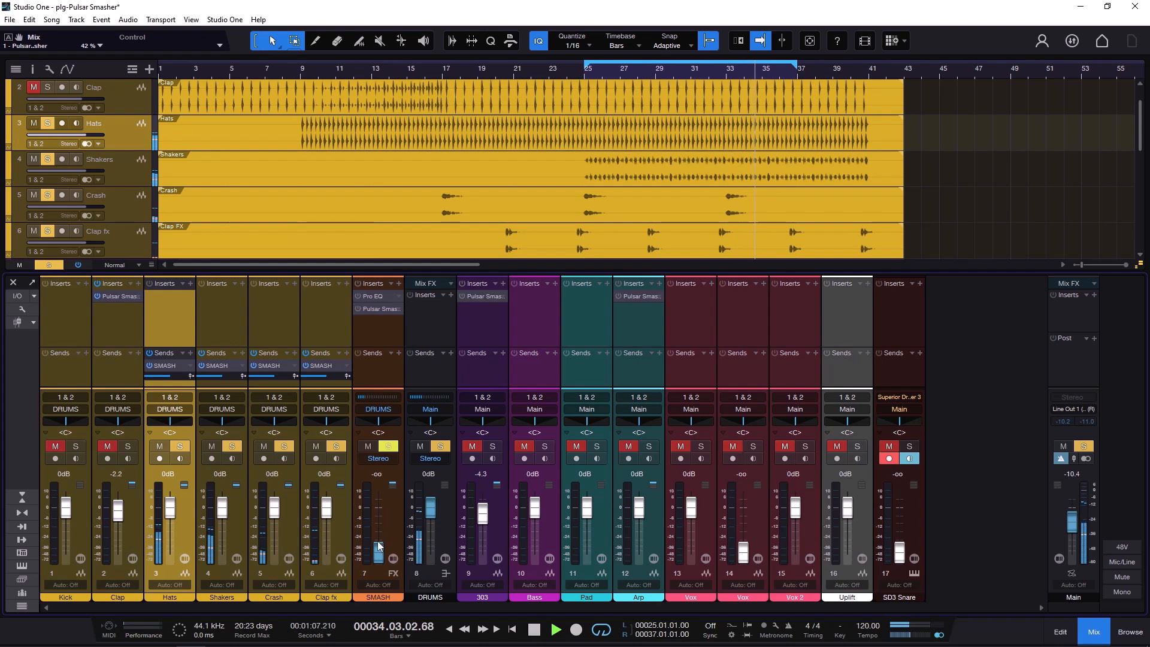
Open and activate the Pulsar Smasher on the SMASH channel and set that channel's fader to 0dB.
click(375, 309)
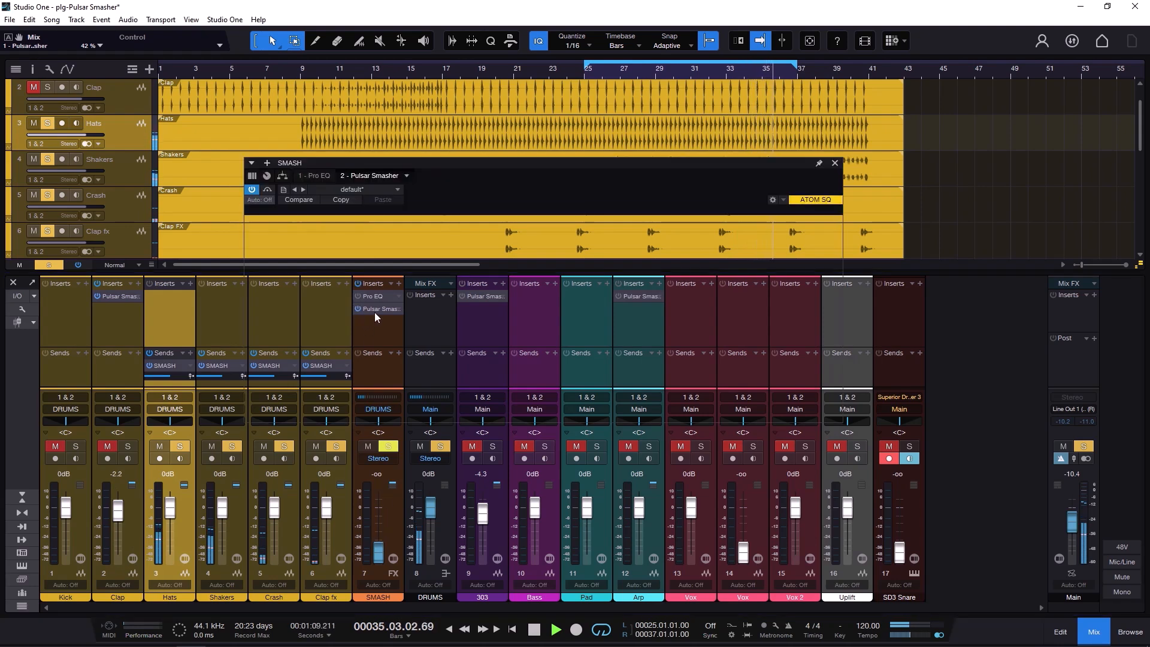
ctrl+click(380, 557)
click(435, 446)
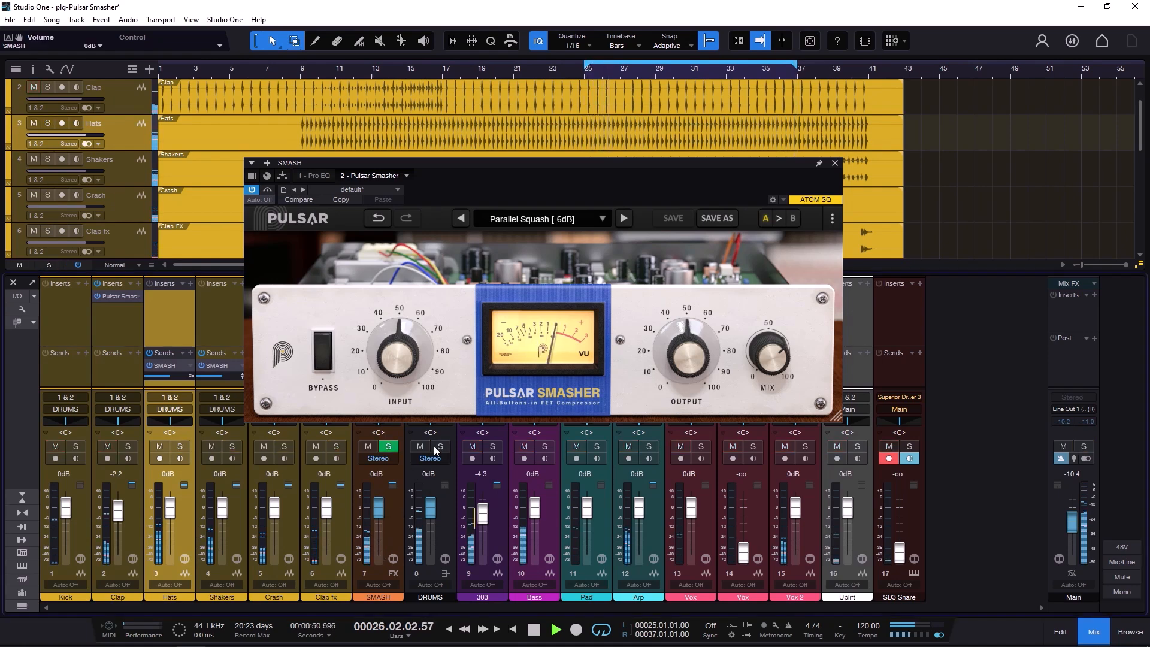
click(392, 447)
Set the SMASH compressor's input to about 80, its output to 5.28 dB and its mix to 100%.
drag(388, 384, 403, 360)
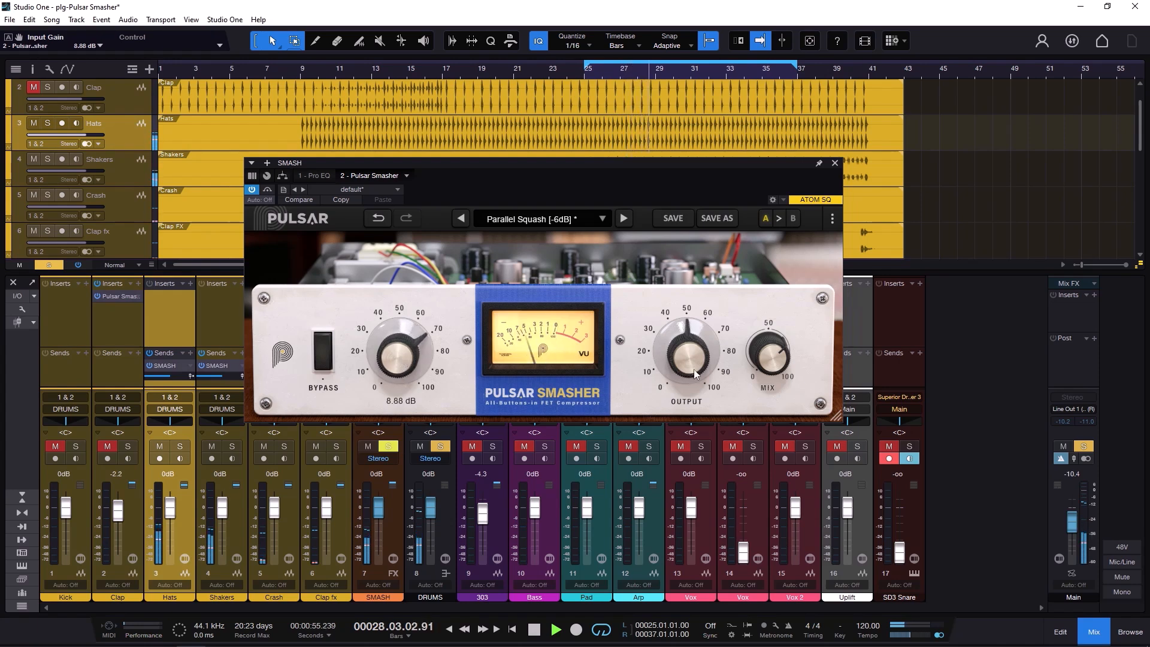
drag(426, 362, 394, 358)
mouse_move(702, 368)
mouse_down()
mouse_move(685, 378)
mouse_move(695, 369)
mouse_up()
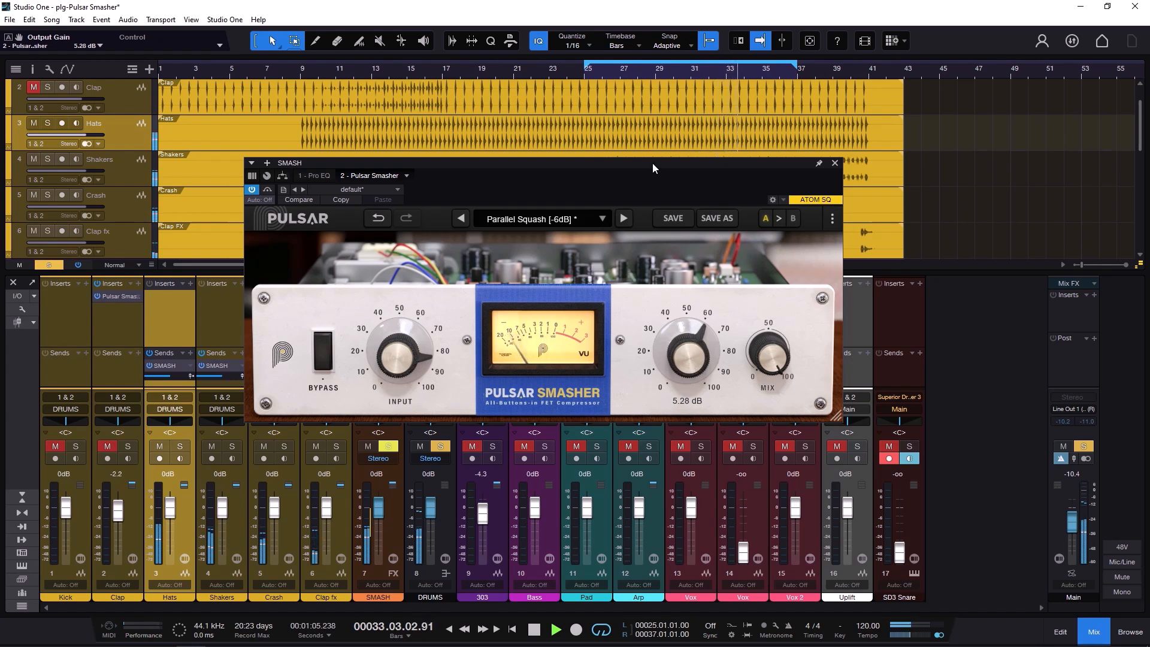
Set the low-cut frequency of the SMASH channel's Pro EQ to 937 Hz and compare the compressor against bypass.
drag(652, 163, 895, 161)
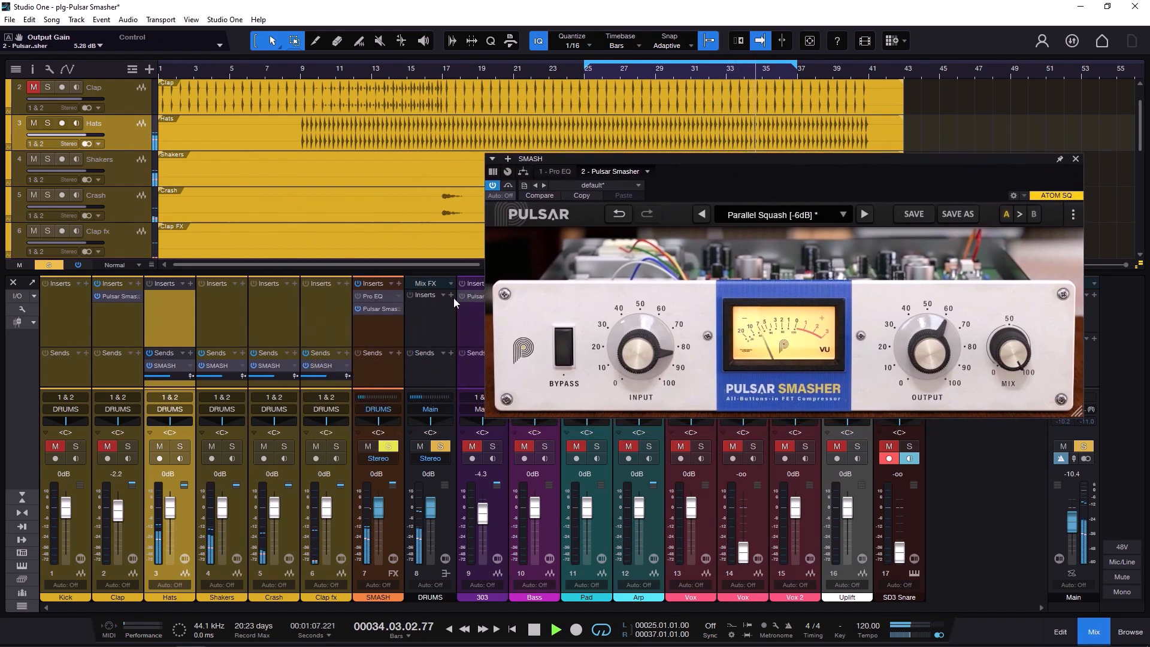
click(376, 295)
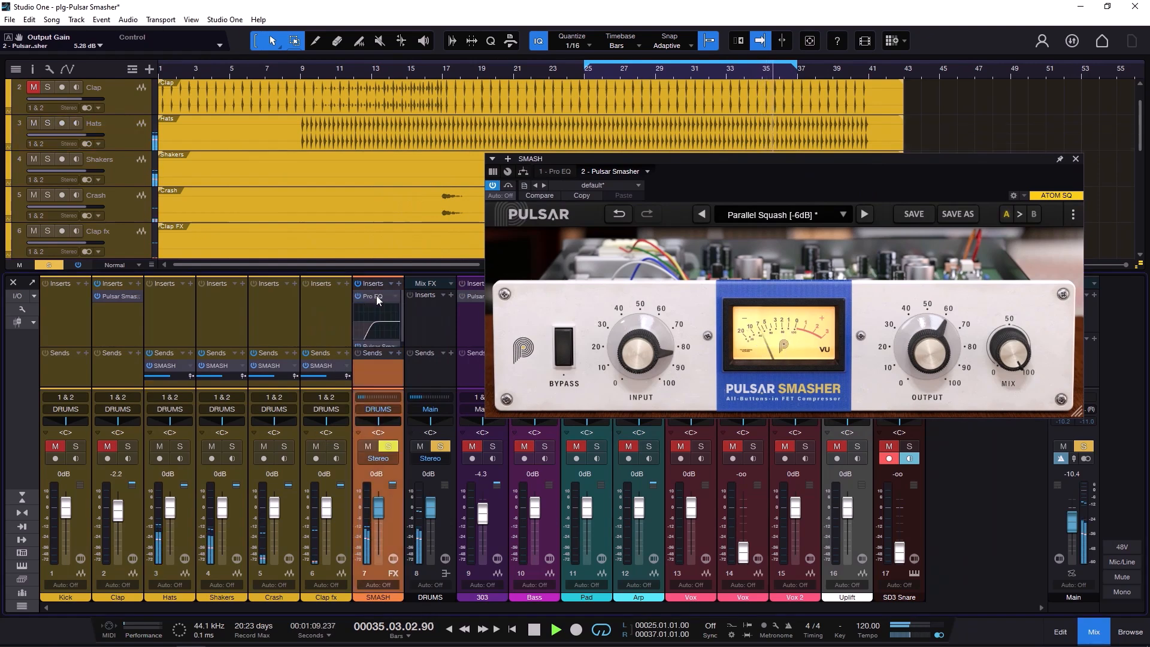
drag(372, 326, 379, 326)
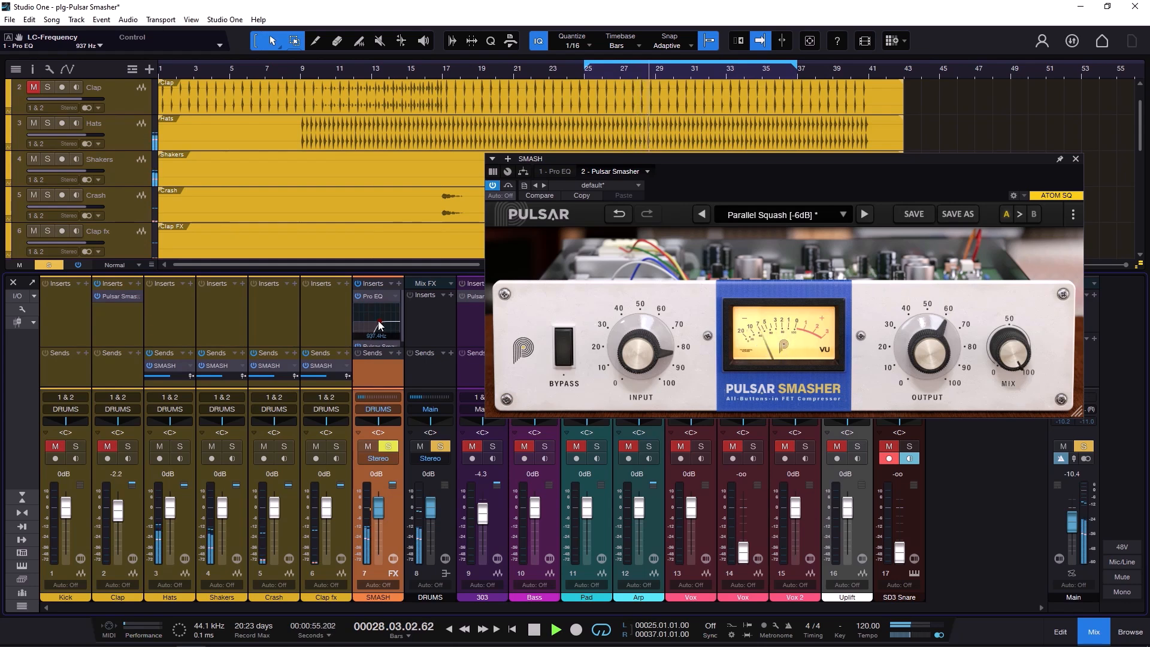
click(572, 351)
click(570, 350)
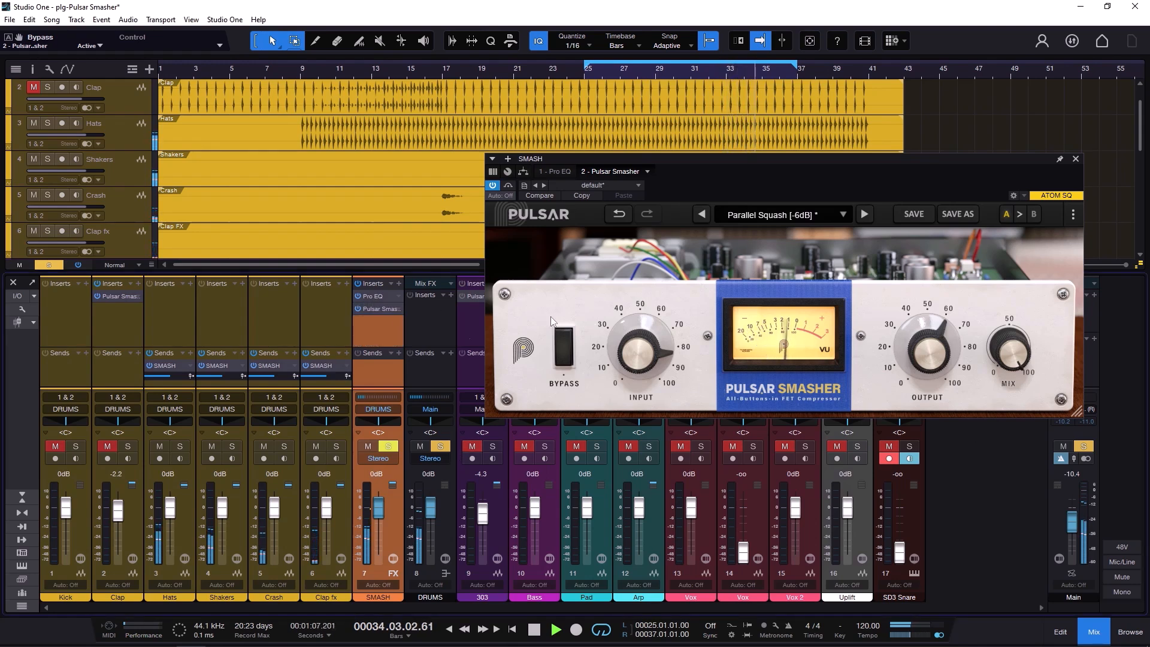
Pull the SMASH channel's fader down to silence and solo the whole DRUMS bus.
drag(381, 503, 384, 588)
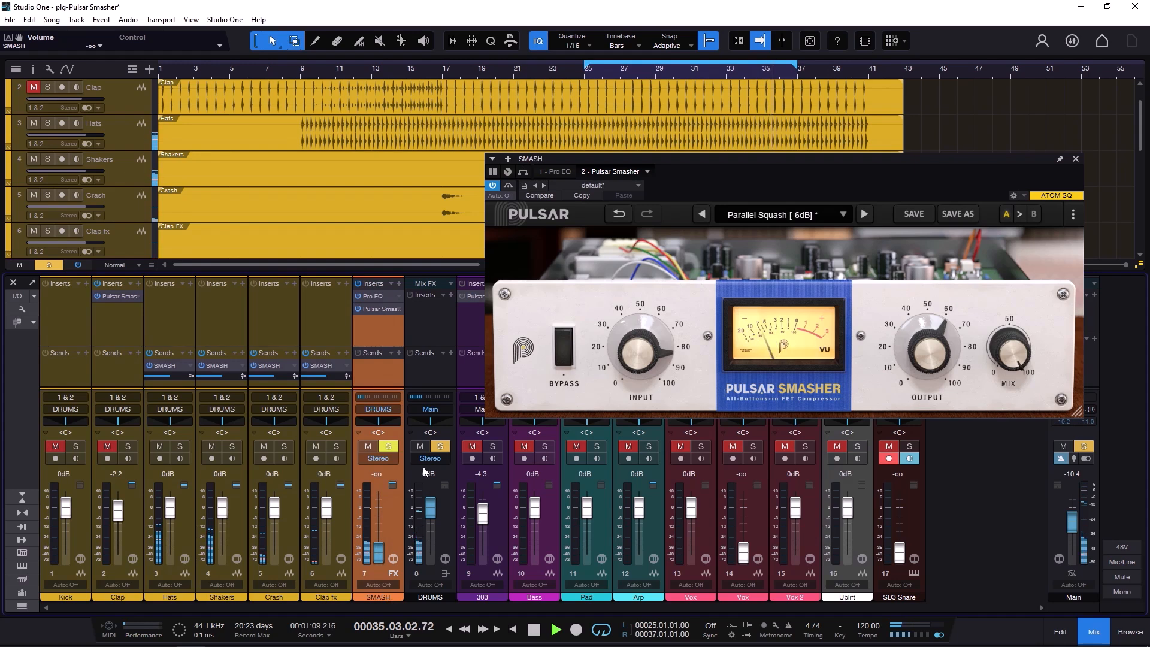
click(440, 447)
click(440, 446)
drag(811, 160, 573, 113)
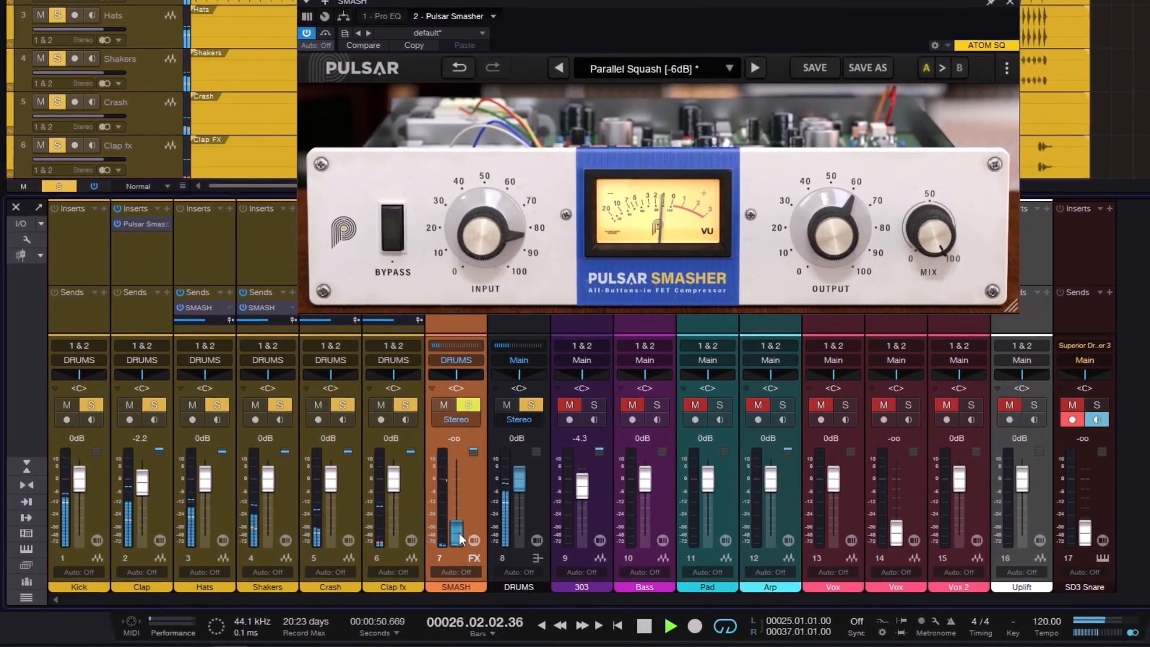
Bring the SMASH channel's fader up to -17.1 dB under the soloed drums and unsolo the DRUMS bus.
drag(437, 539, 472, 495)
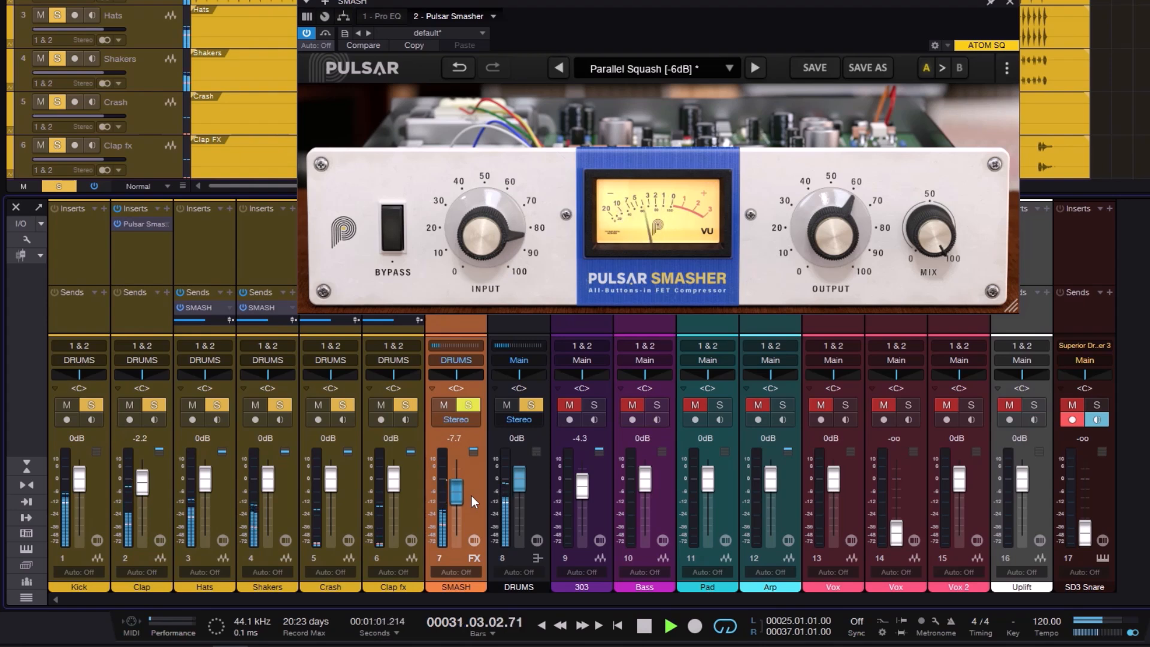
drag(472, 495, 483, 506)
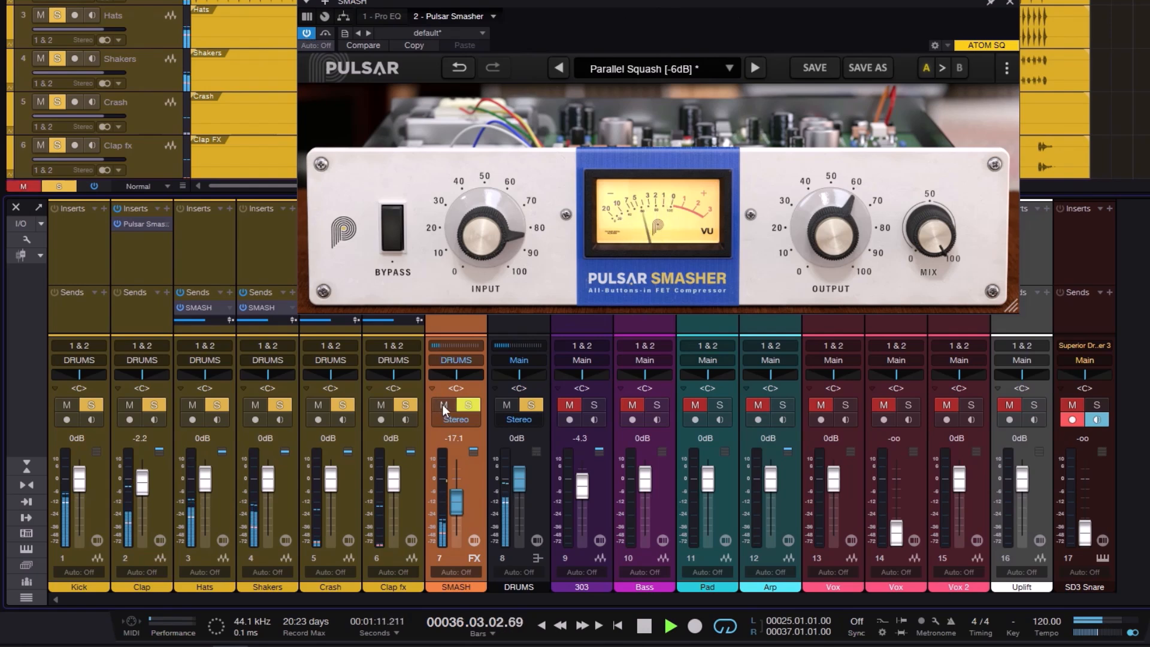
click(523, 408)
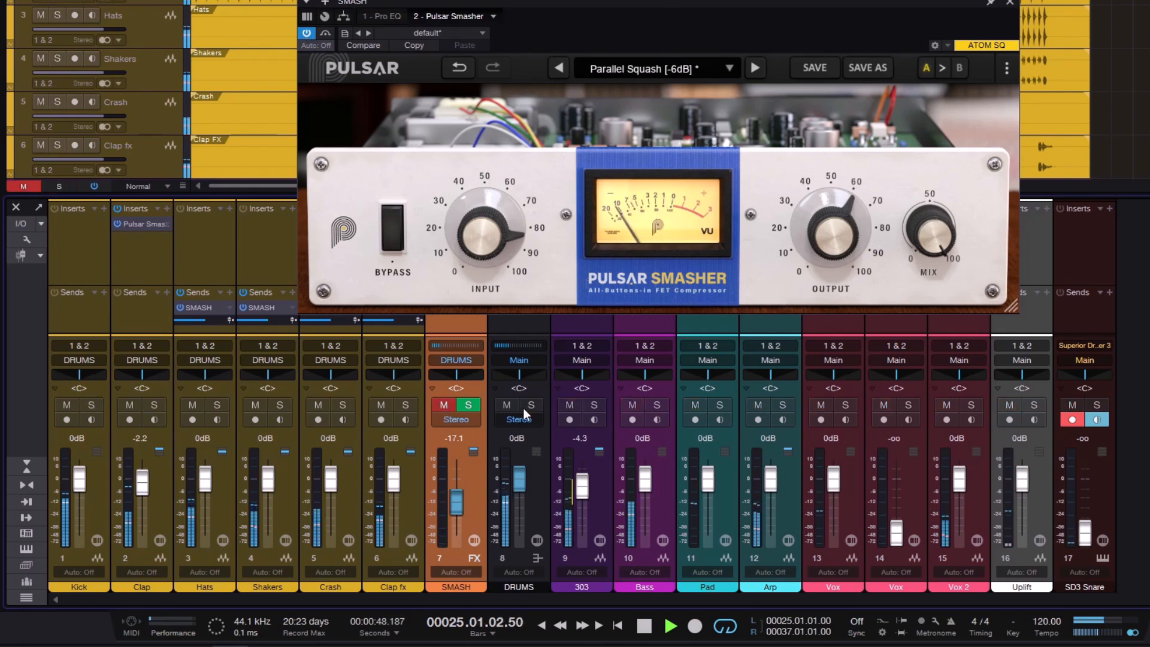
Lower the SMASH channel's fader to -22.5 dB and compare the full mix with that channel muted and unmuted.
click(444, 405)
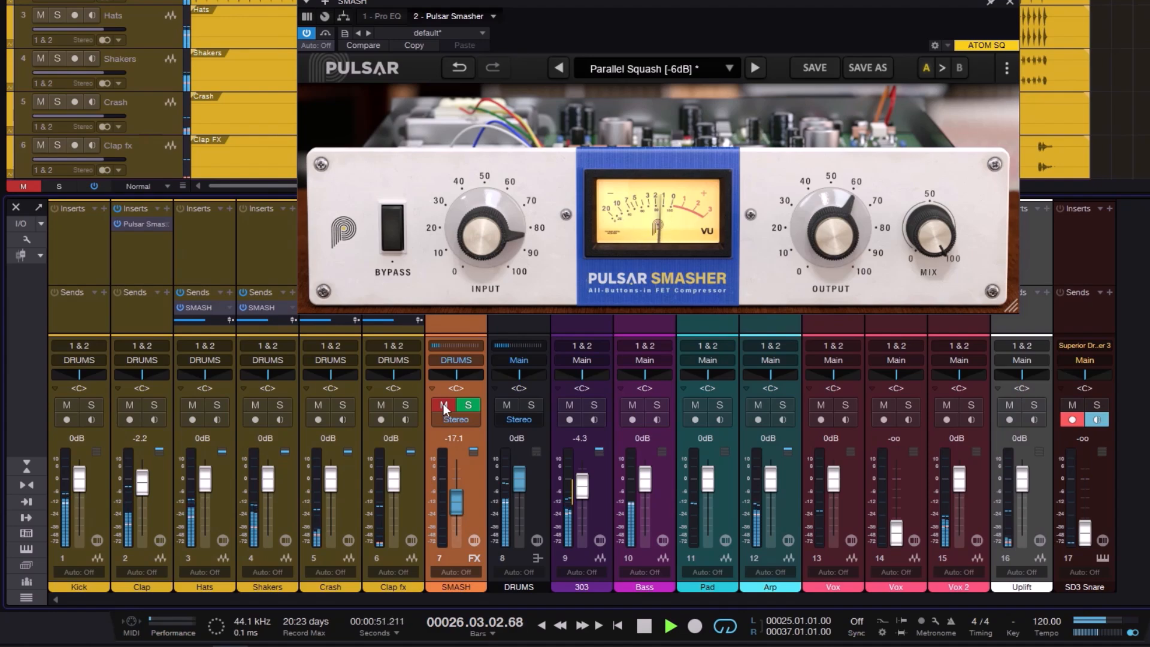
click(443, 404)
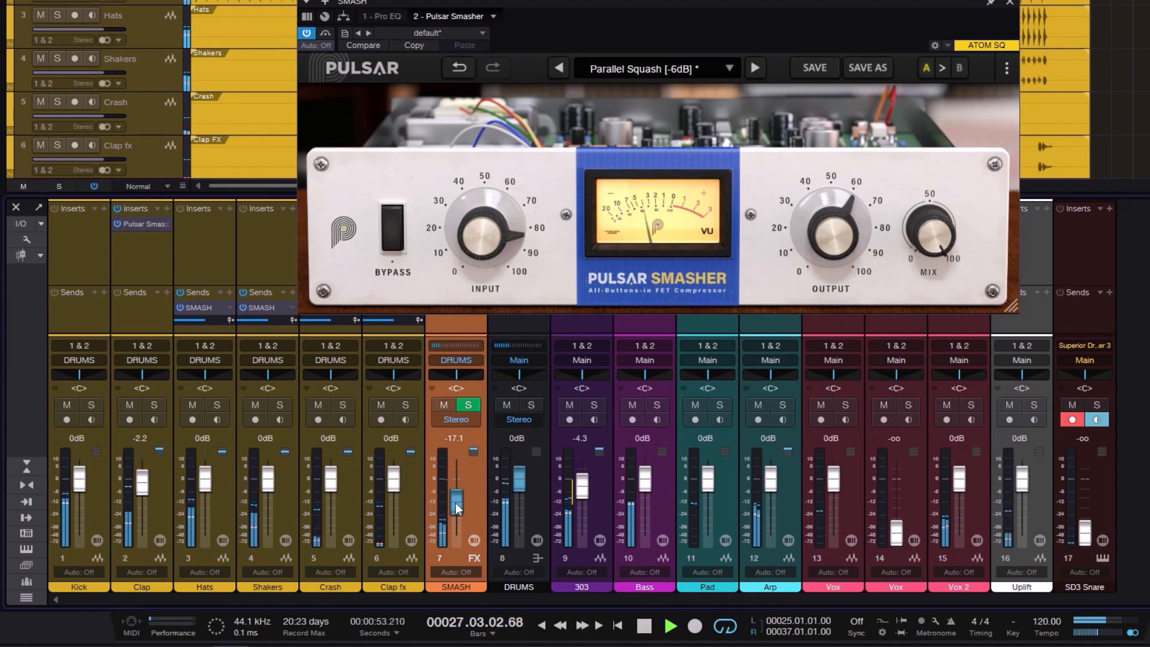
drag(456, 505, 456, 507)
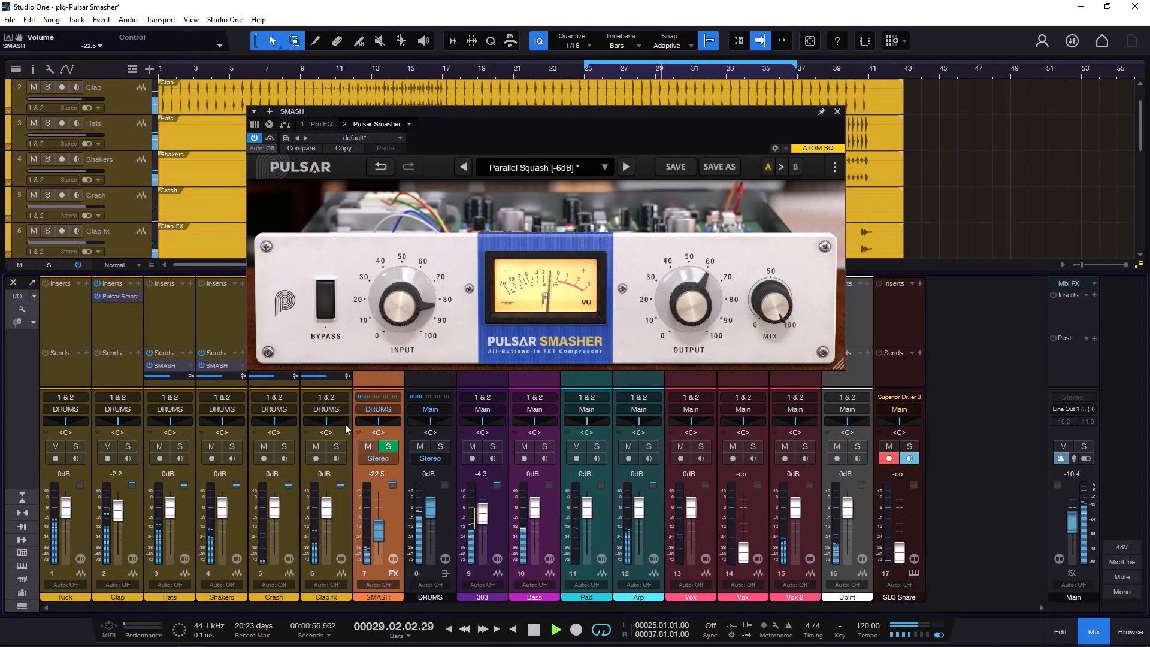
click(368, 449)
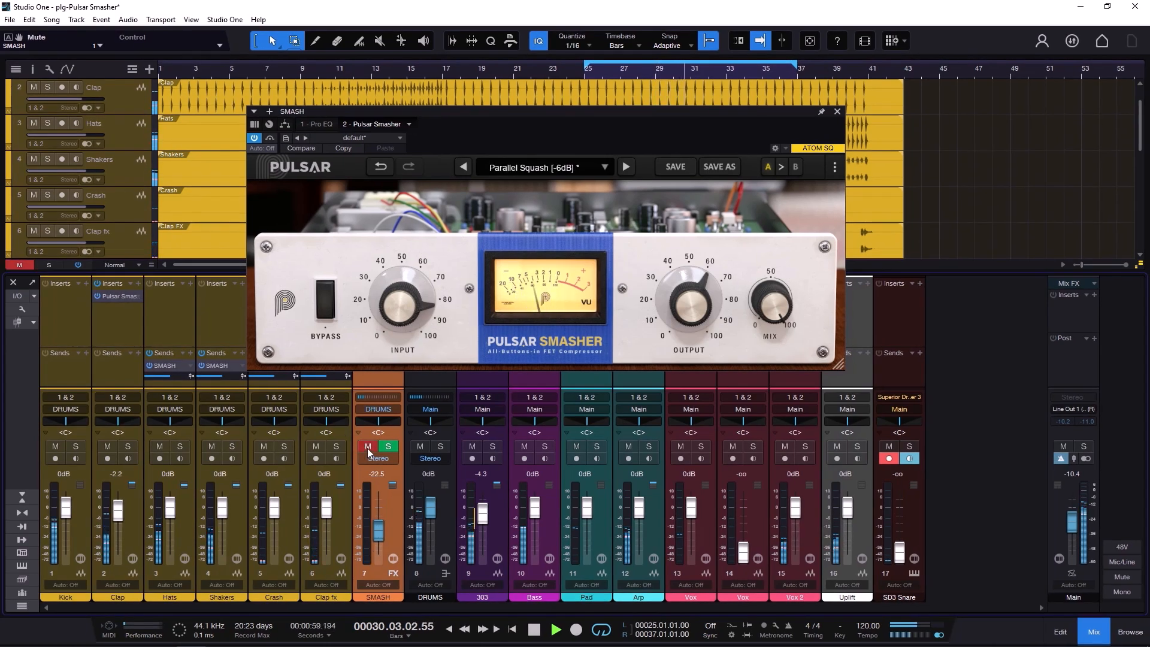
click(369, 448)
click(368, 448)
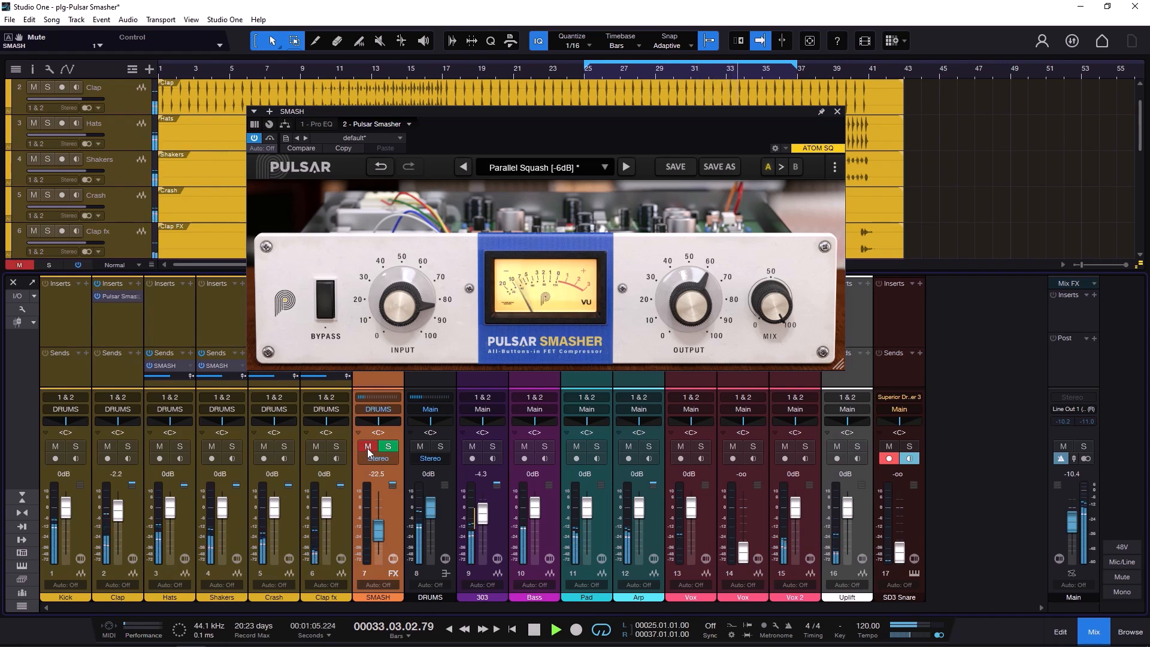
click(369, 448)
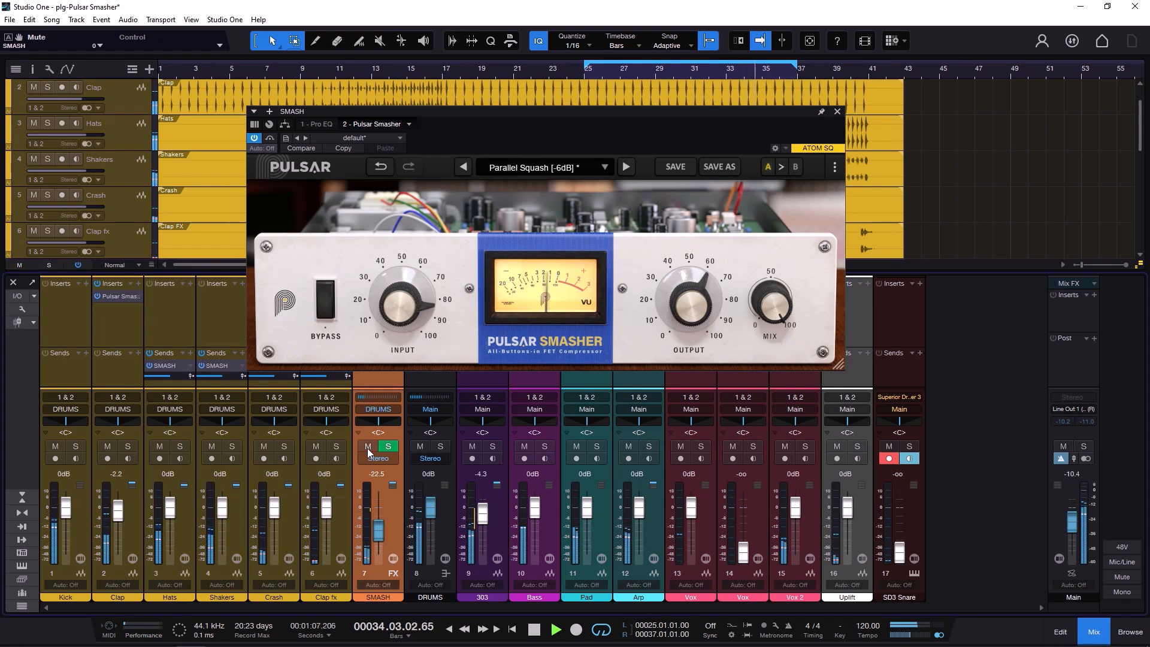
Solo the DRUMS bus to fine-tune the SMASH channel's fader to -25.6 dB, and return to the full mix.
click(441, 448)
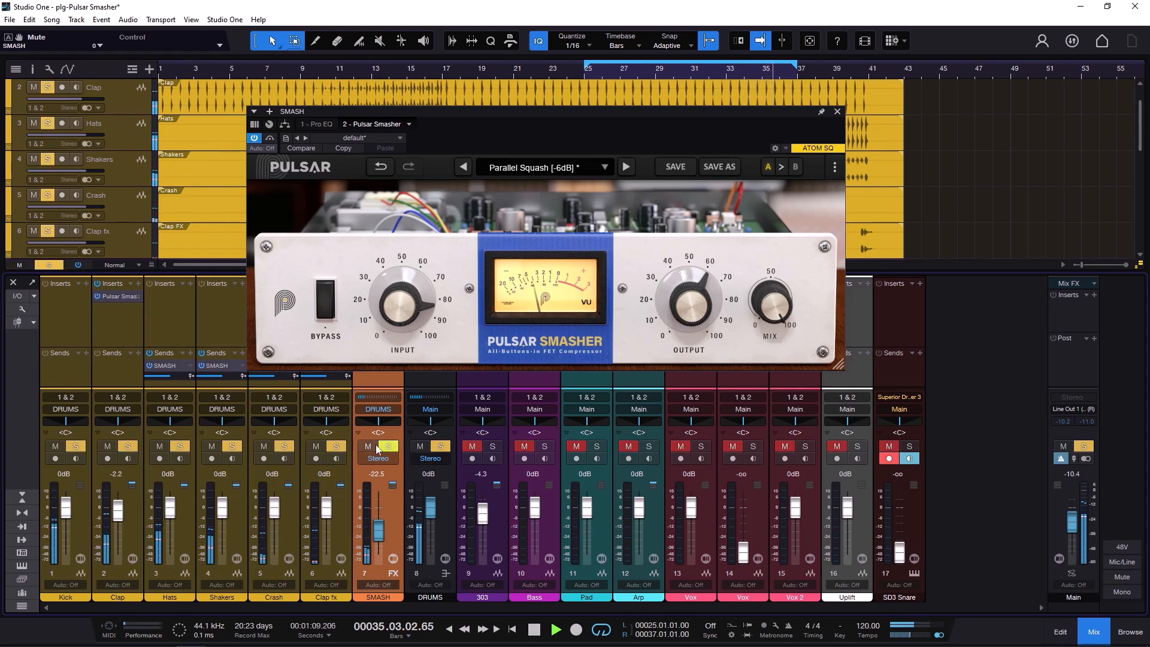
mouse_move(379, 534)
mouse_down()
mouse_move(378, 570)
mouse_move(380, 533)
mouse_up()
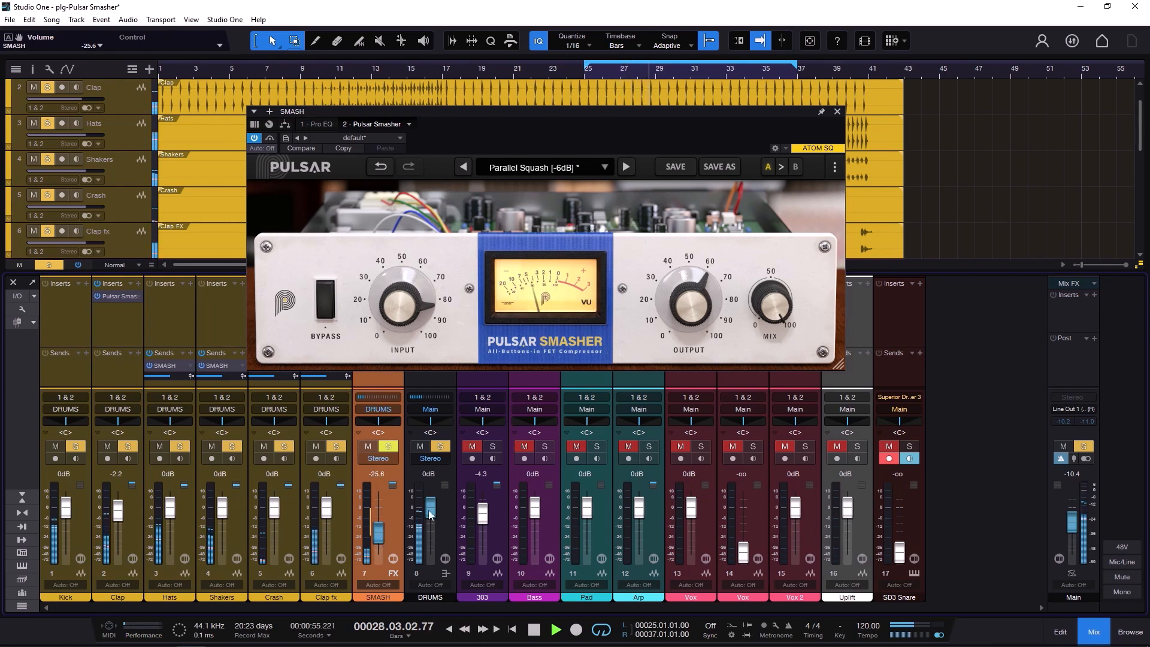
click(446, 445)
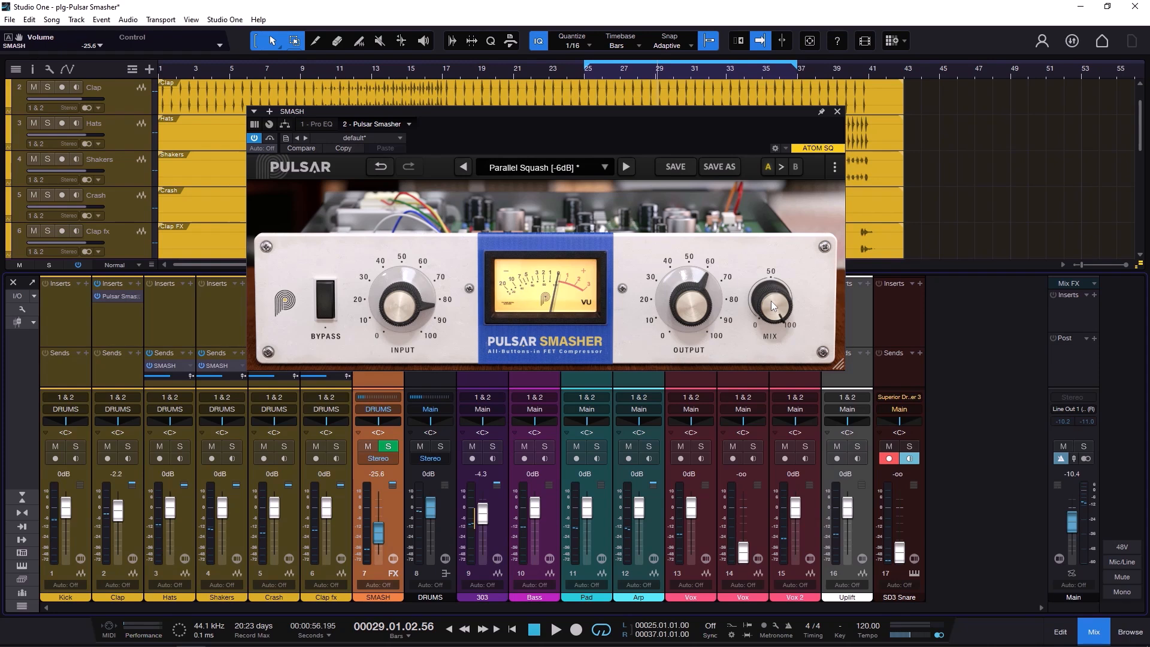
Close the SMASH compressor, solo the 303 channel during playback, and open and activate its Pulsar Smasher insert.
click(838, 112)
key(space)
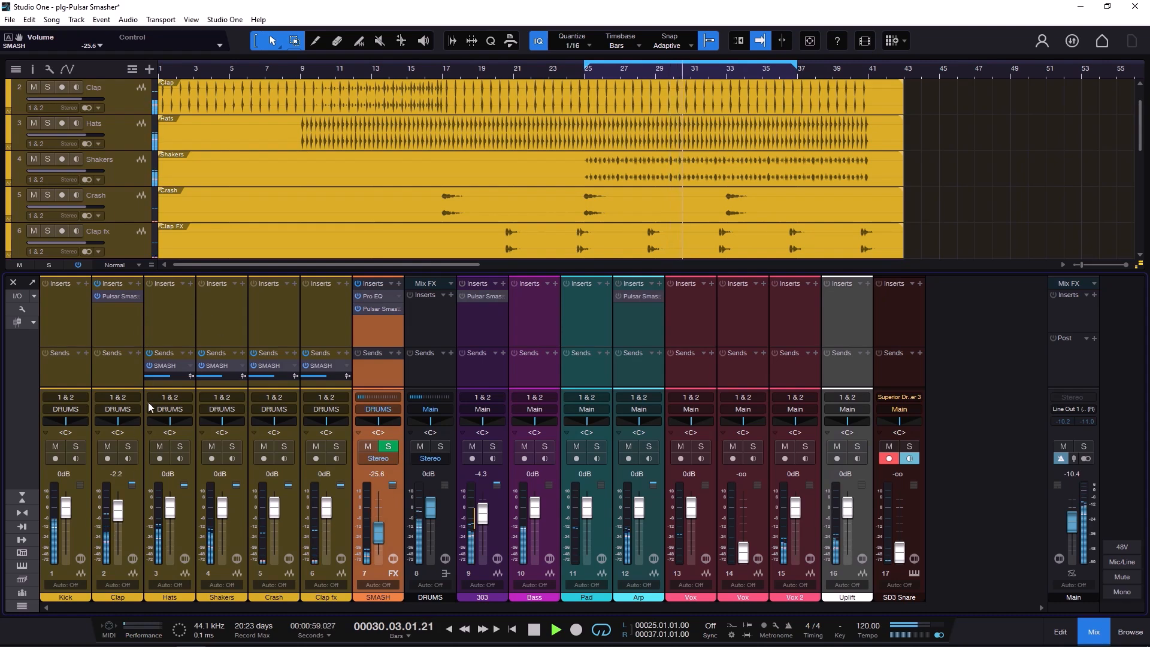
click(492, 447)
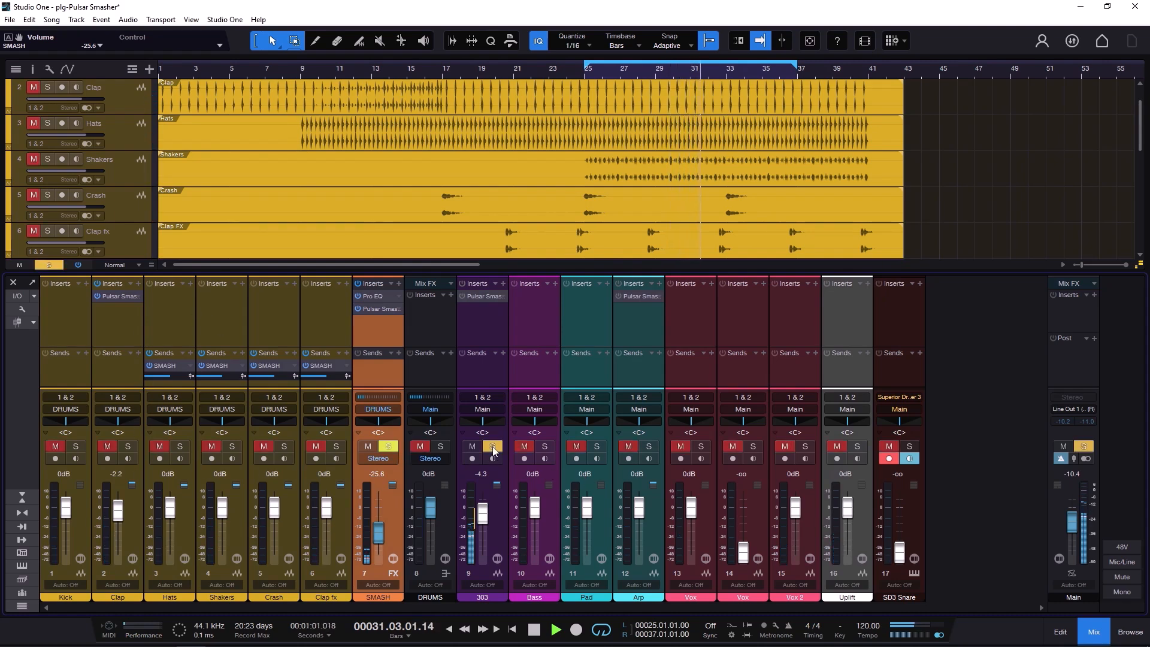
click(481, 297)
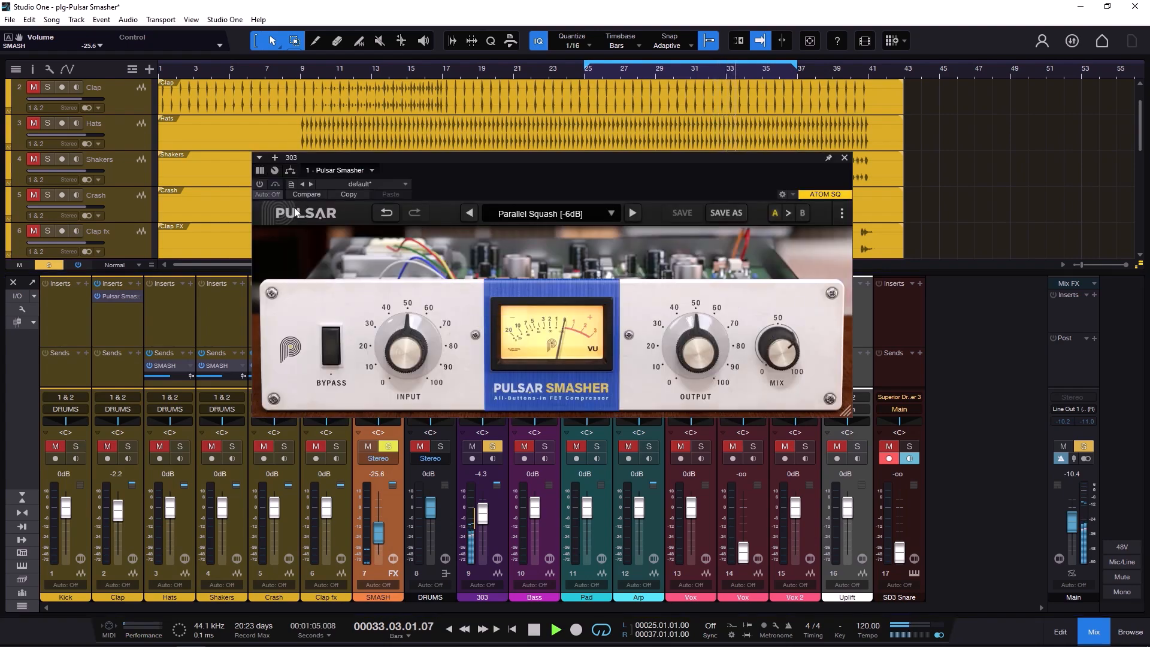
click(261, 185)
Set the 303 compressor's input to 11.3 dB and its output to about 70, comparing each setting against bypass.
drag(404, 354, 399, 294)
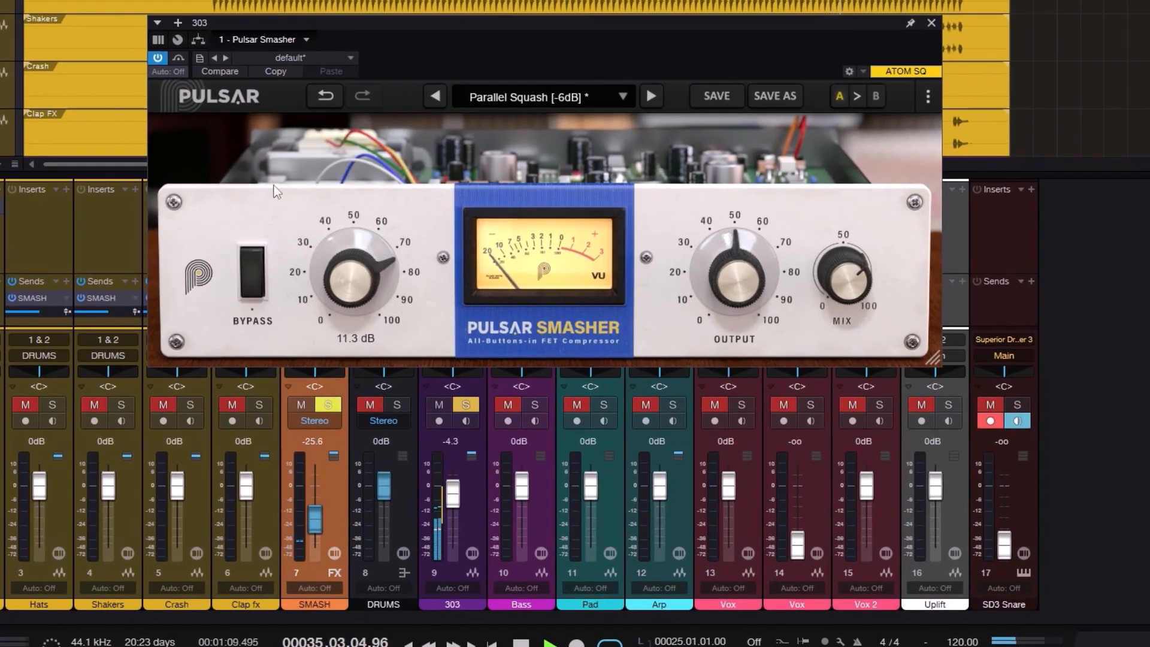
click(252, 274)
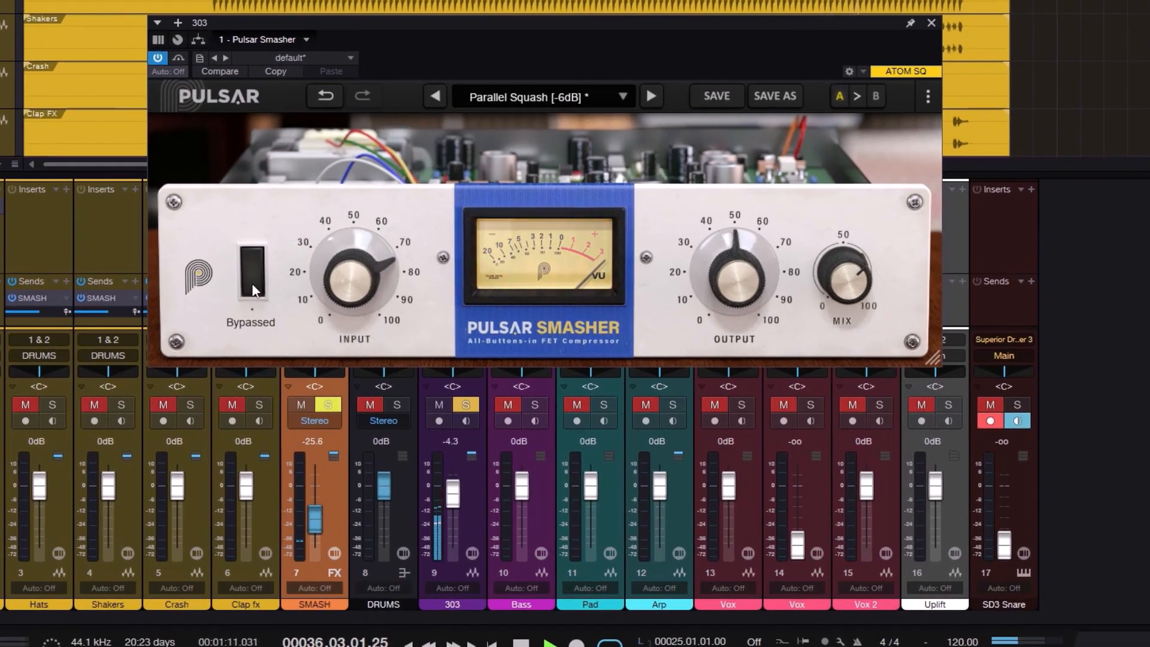
click(252, 274)
drag(760, 285, 782, 253)
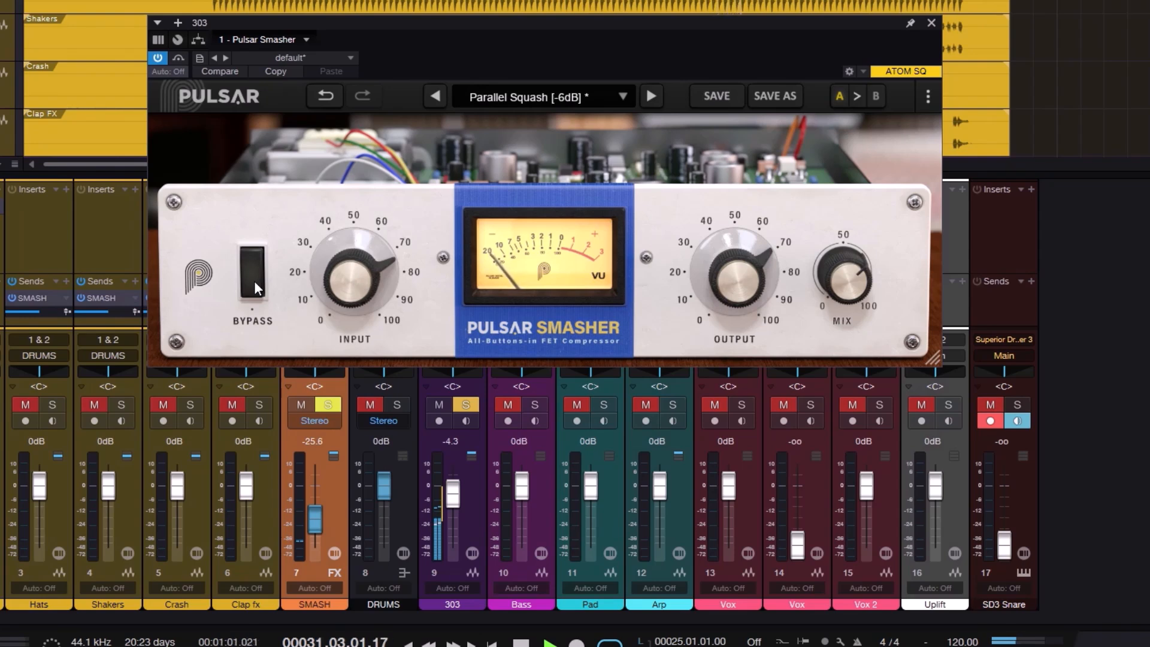
click(255, 283)
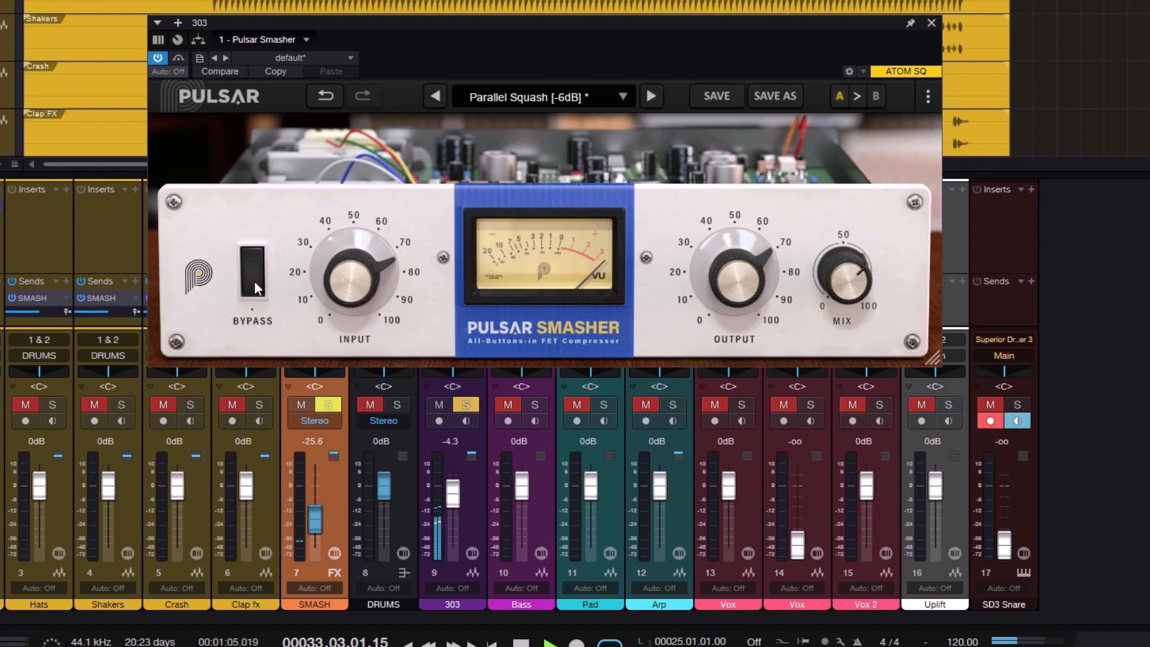
click(254, 280)
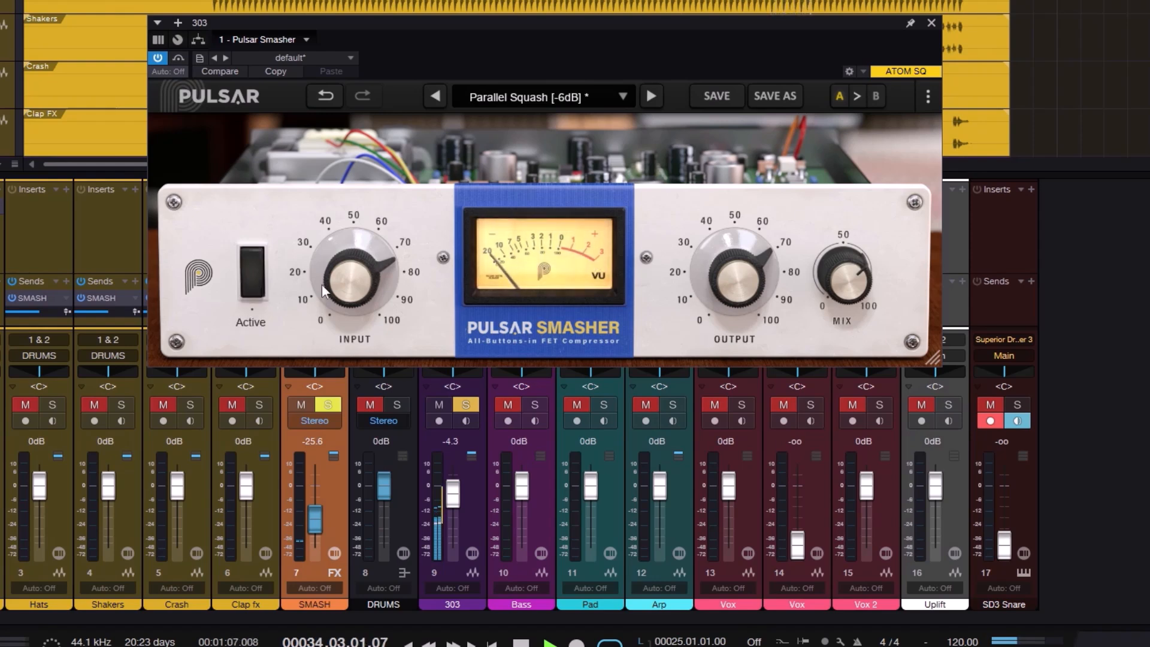
Try the 303 compressor's mix at 100% and compare the sound against bypass.
drag(851, 279, 842, 199)
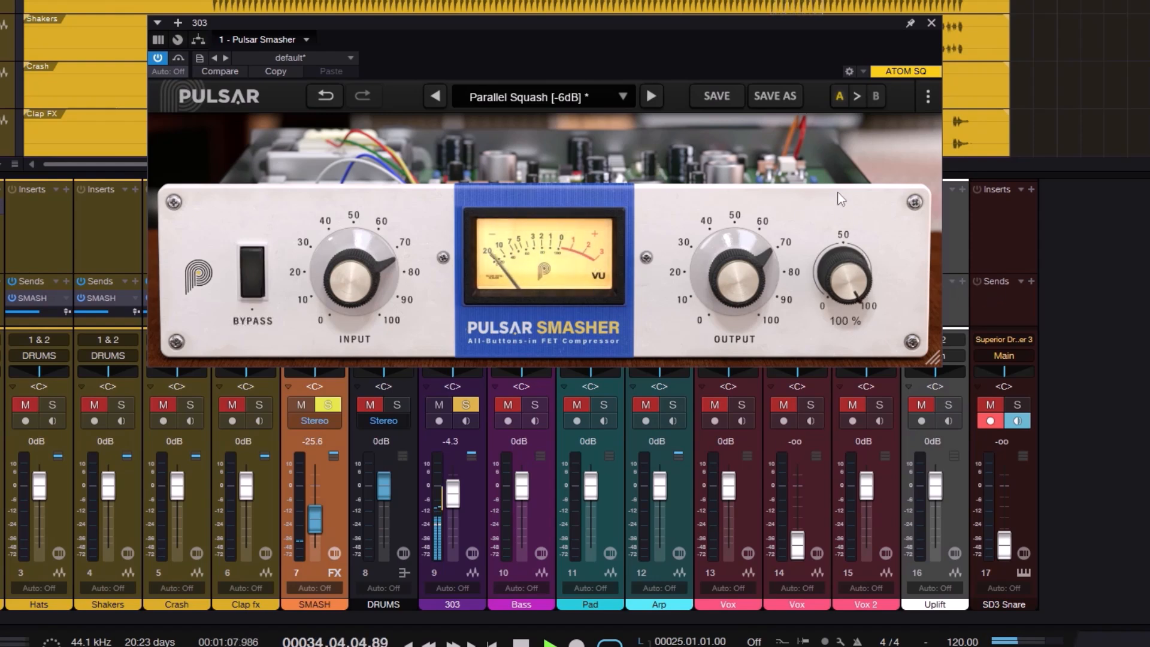
click(256, 277)
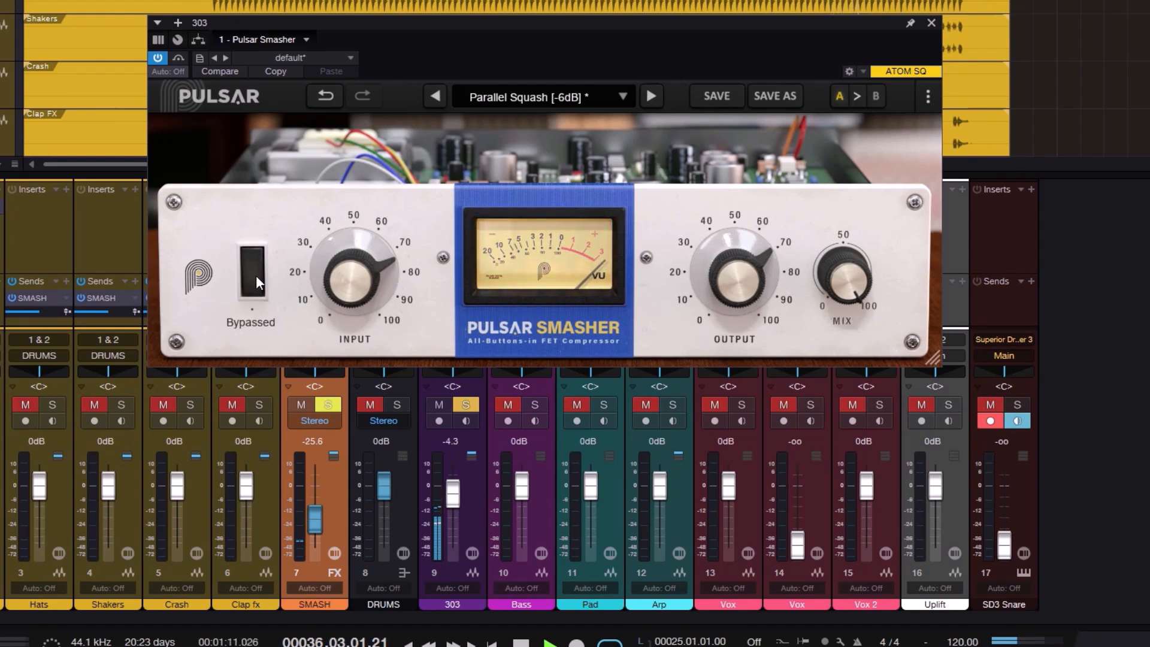
click(256, 275)
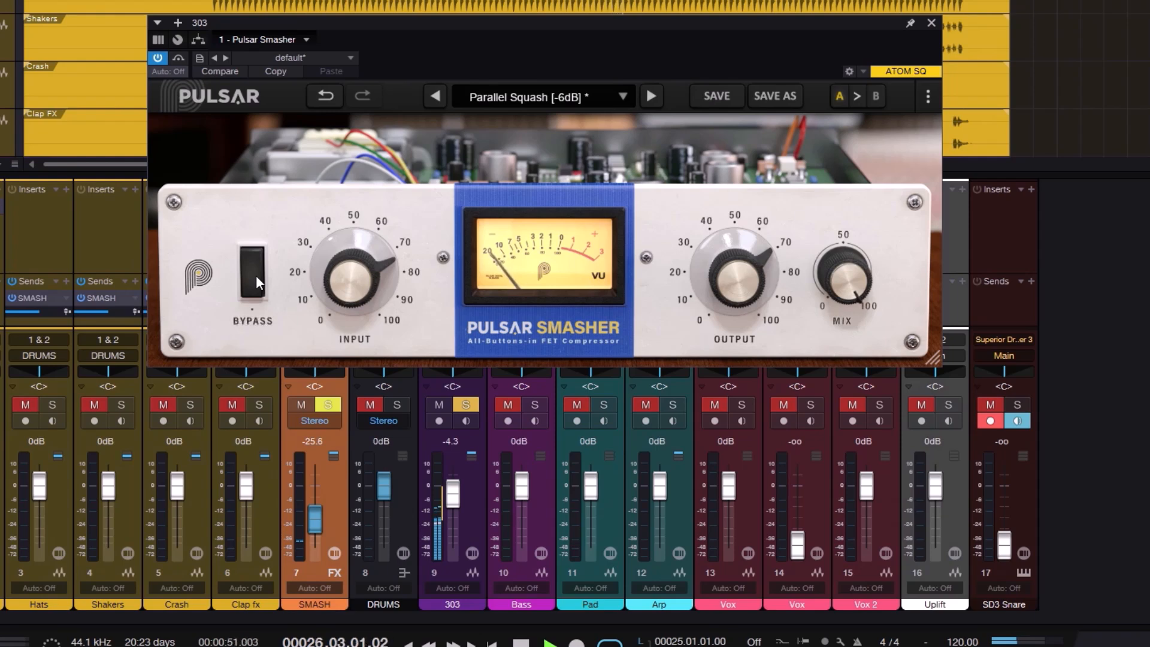
Lower the 303 compressor's mix to 40% and on to 35%, comparing against bypass, and close the plug-in.
mouse_move(844, 273)
drag(844, 273, 799, 373)
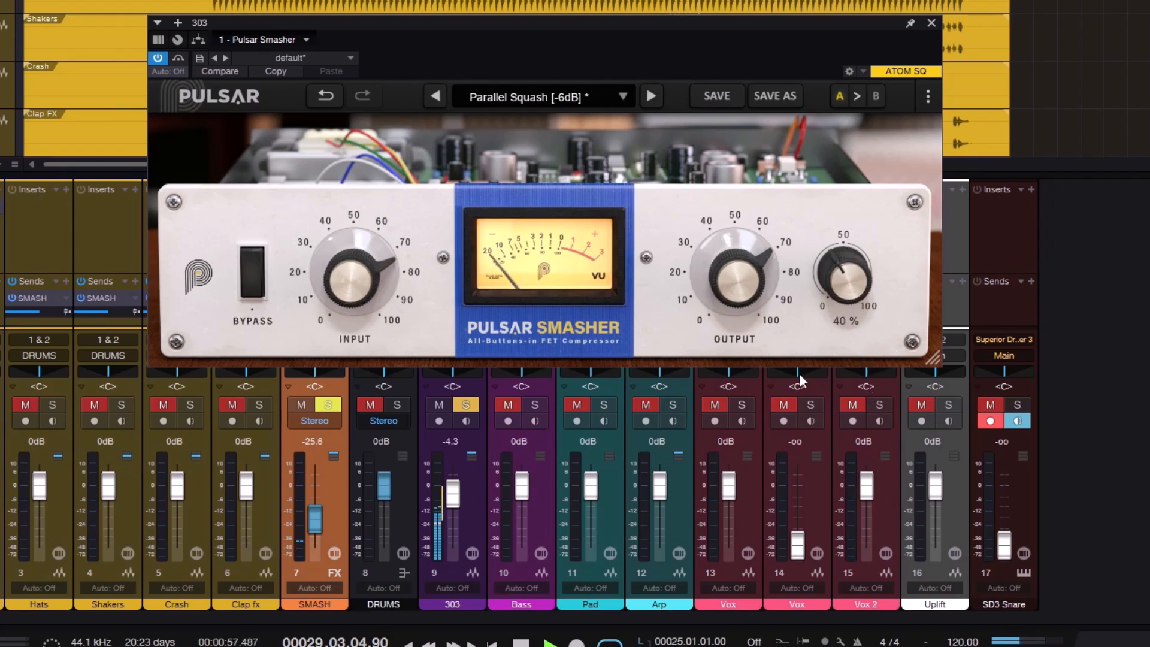
click(255, 277)
click(256, 275)
click(255, 275)
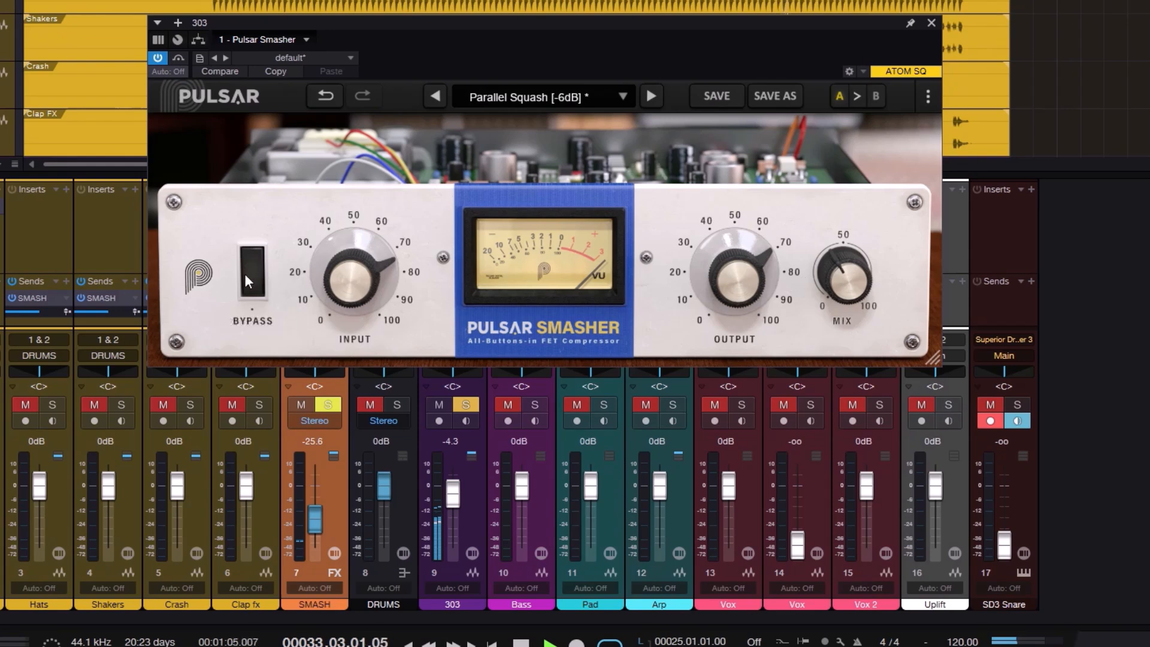
click(251, 279)
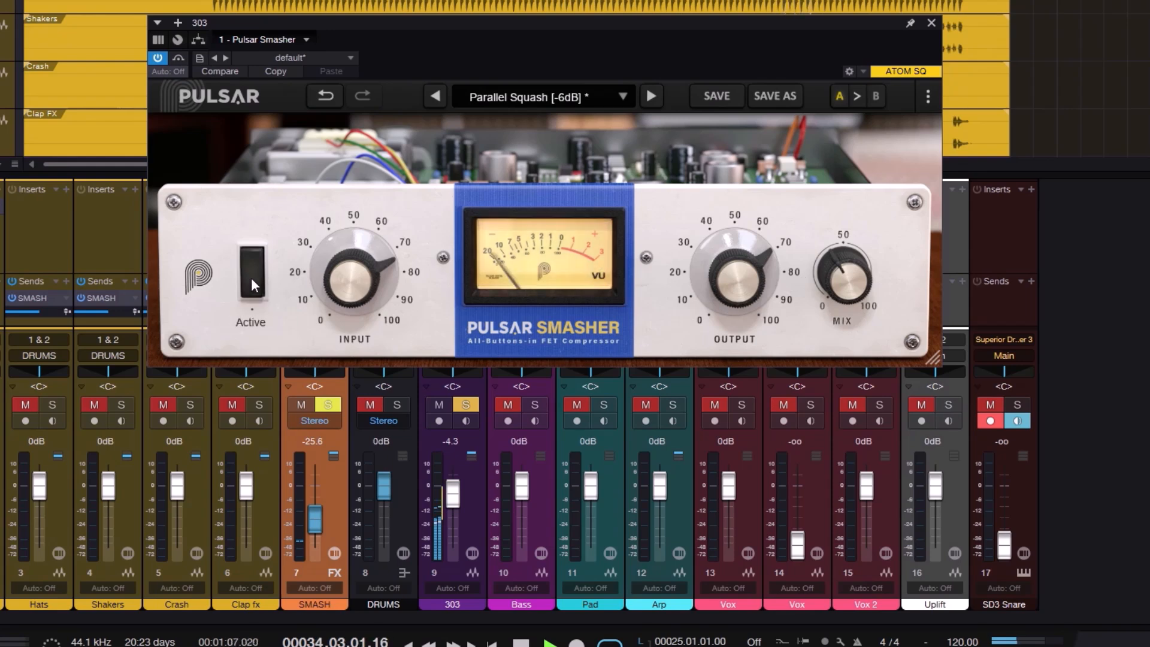
click(251, 280)
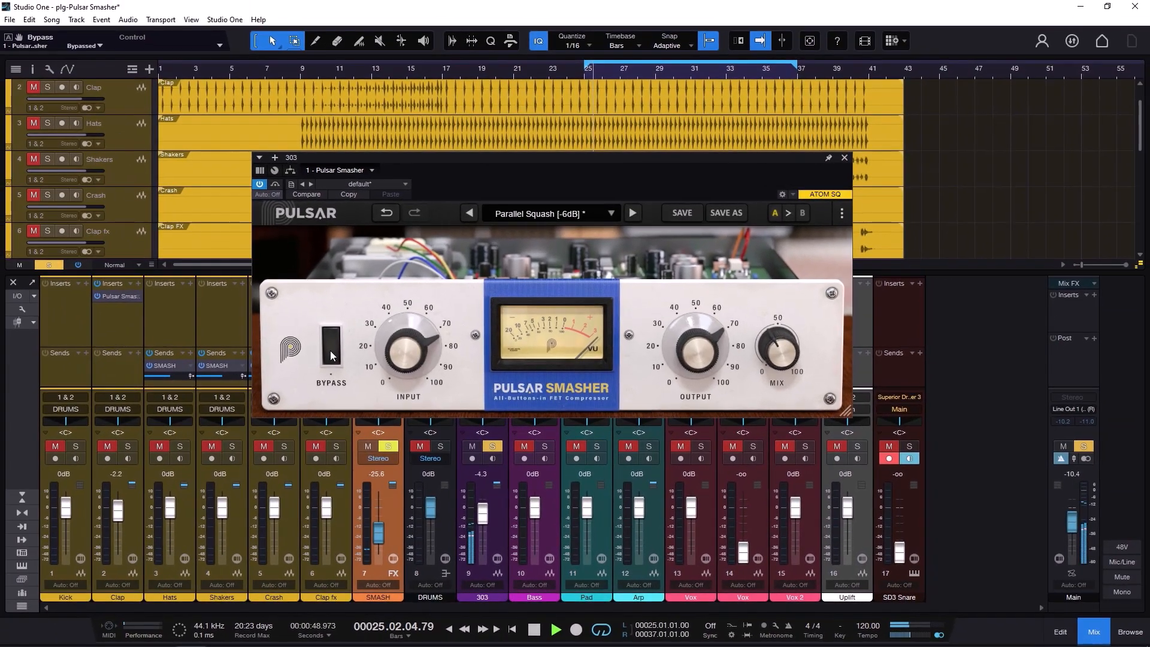
click(252, 279)
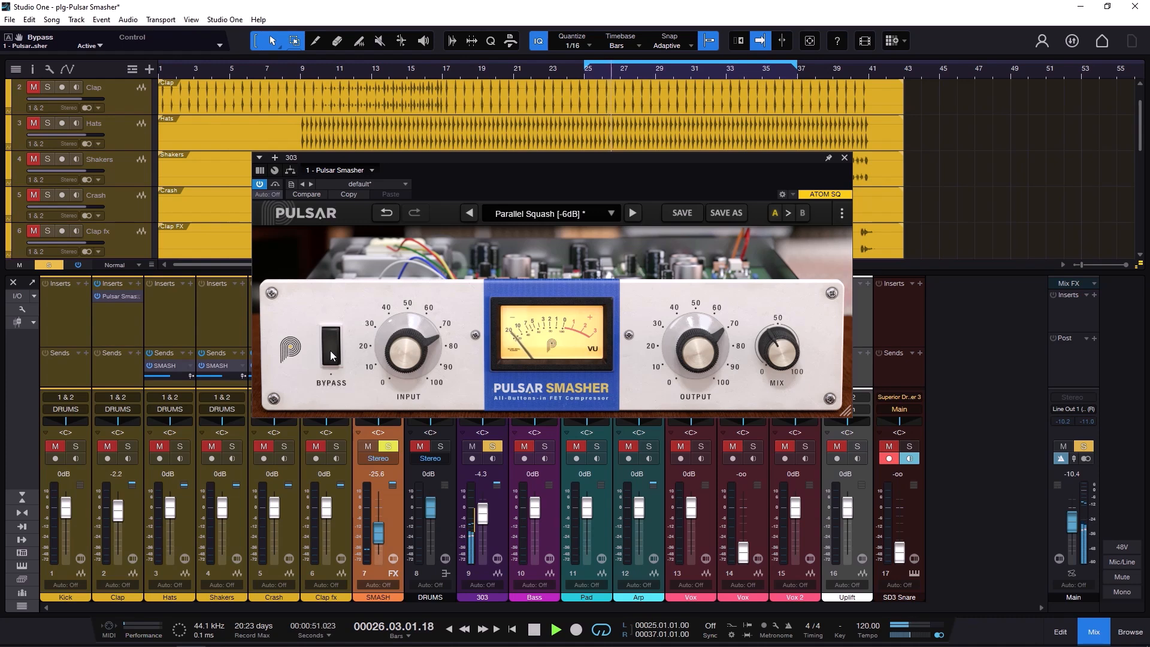
mouse_move(781, 354)
click(330, 350)
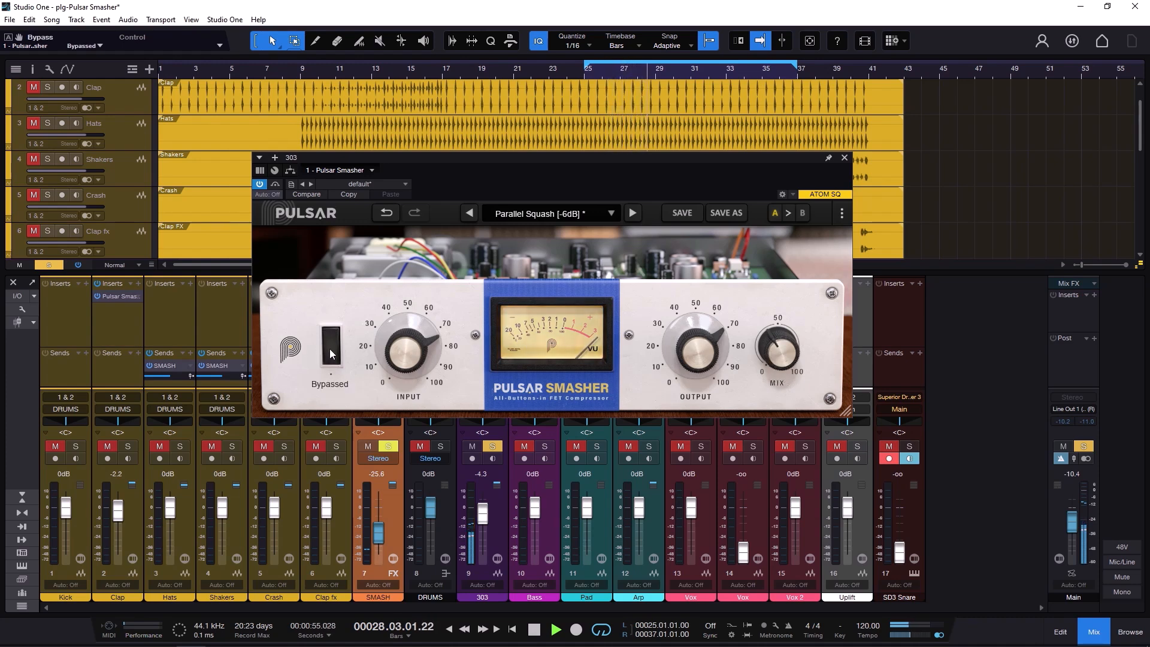
click(330, 350)
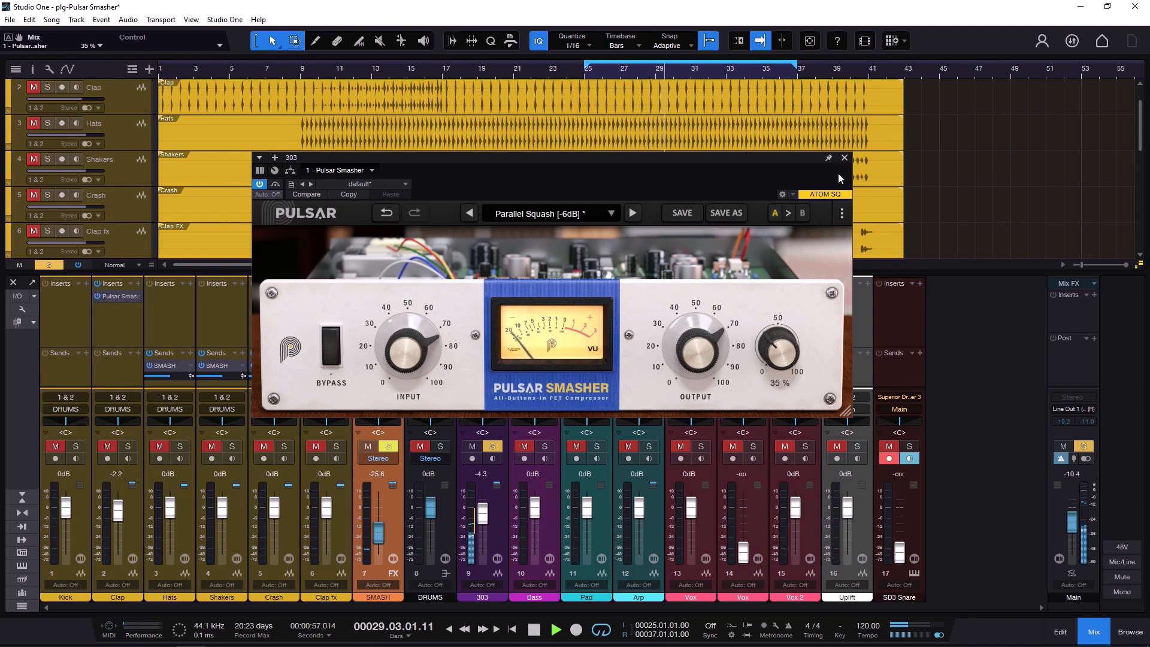
click(845, 158)
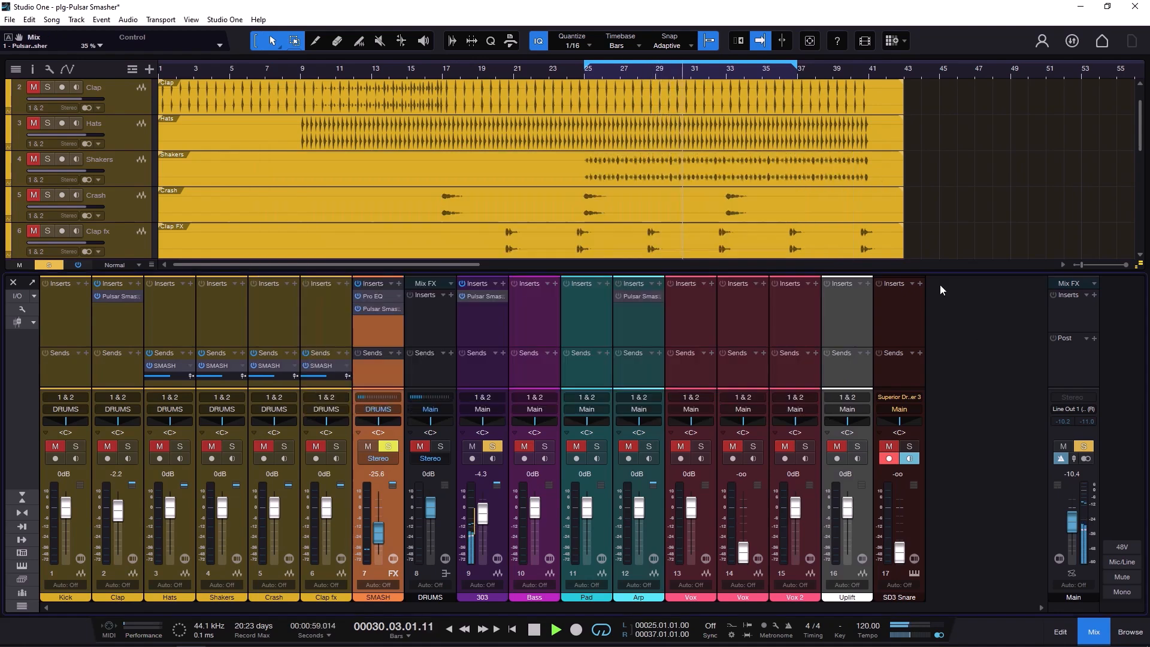
Solo the Arp channel instead of the 303 and open its Pulsar Smasher insert during playback.
click(1085, 447)
click(648, 445)
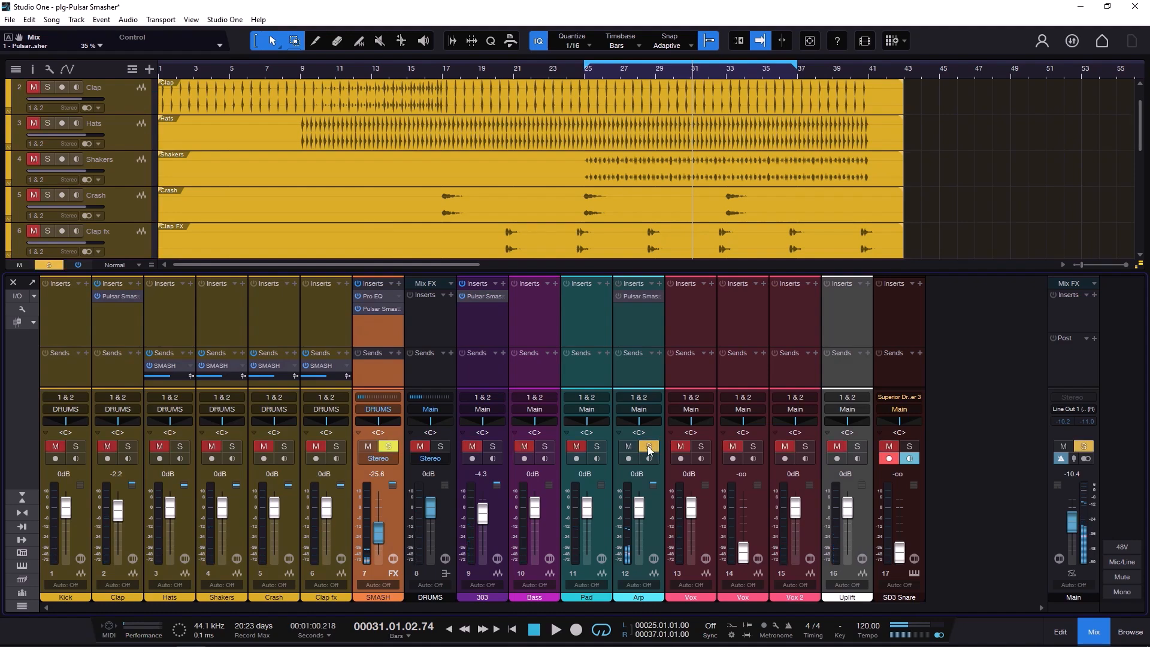
key(space)
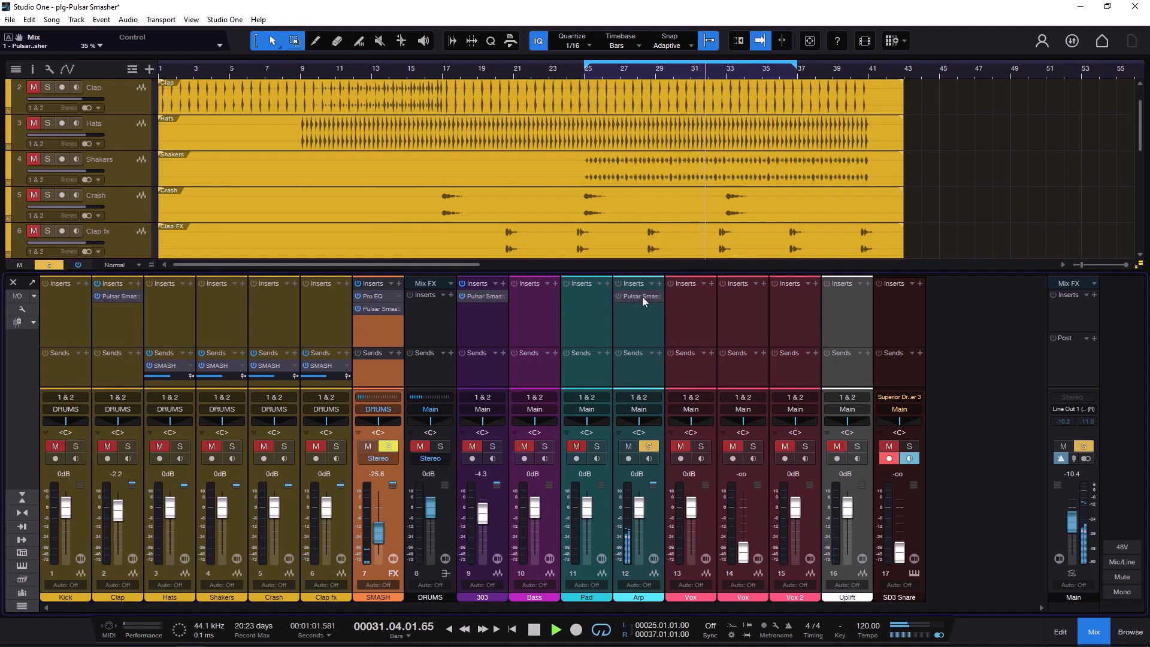
click(627, 295)
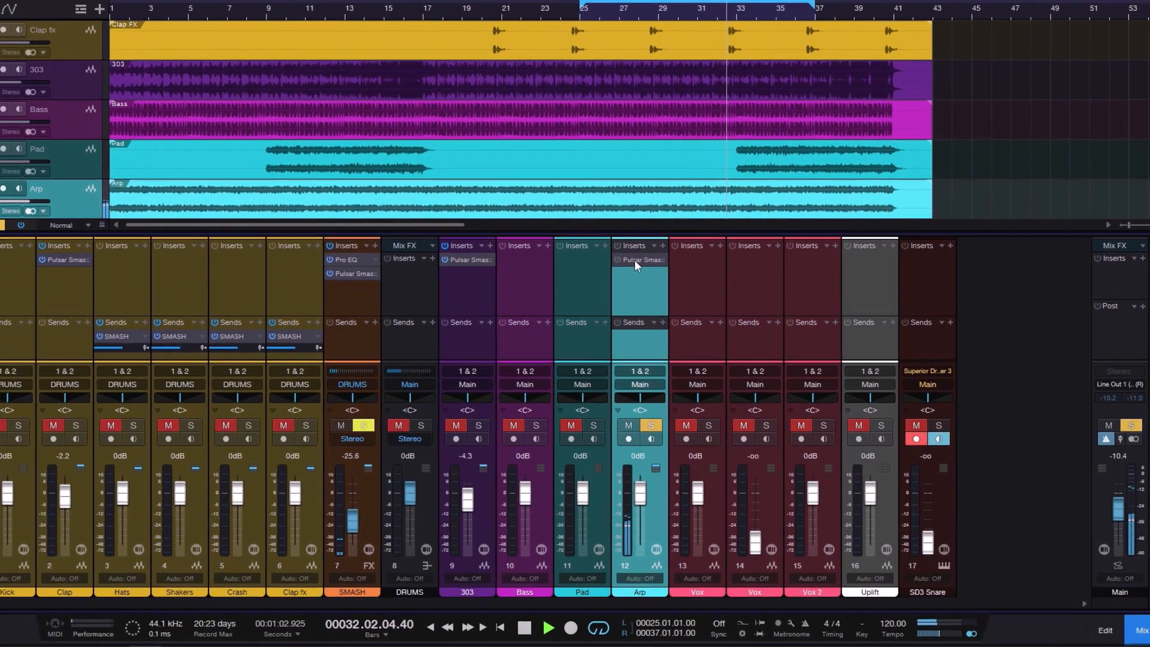
click(634, 260)
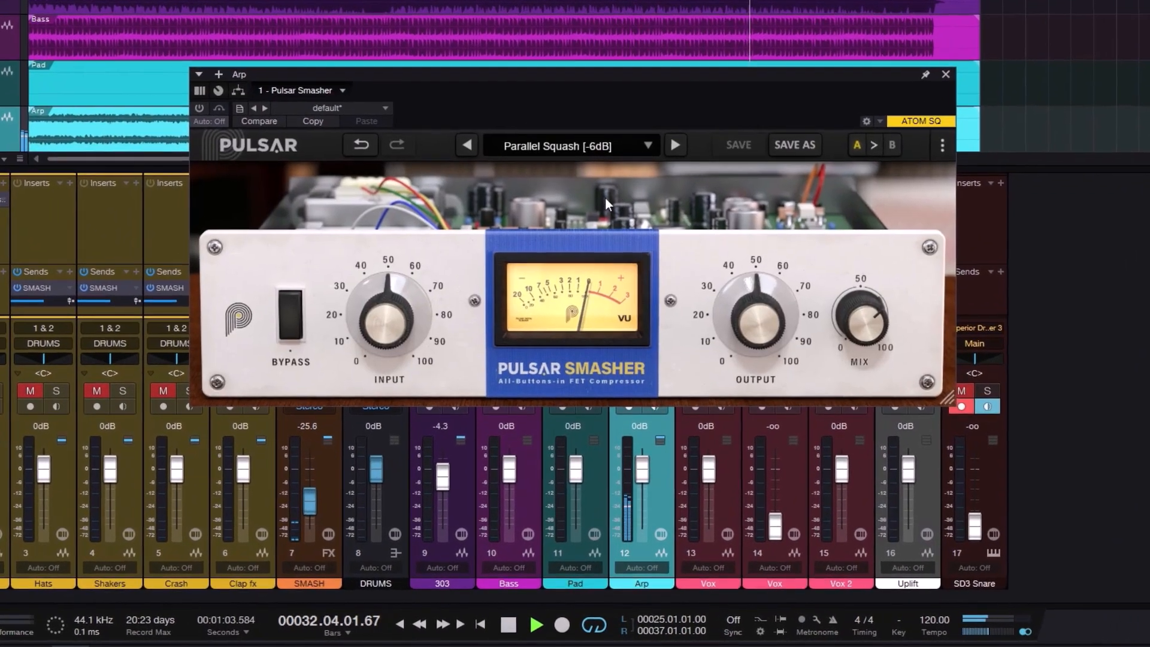
Activate the Arp compressor, set its input to 12.2 dB, output to about 65 and mix to 100%, and compare against bypass.
click(199, 108)
drag(369, 333, 397, 286)
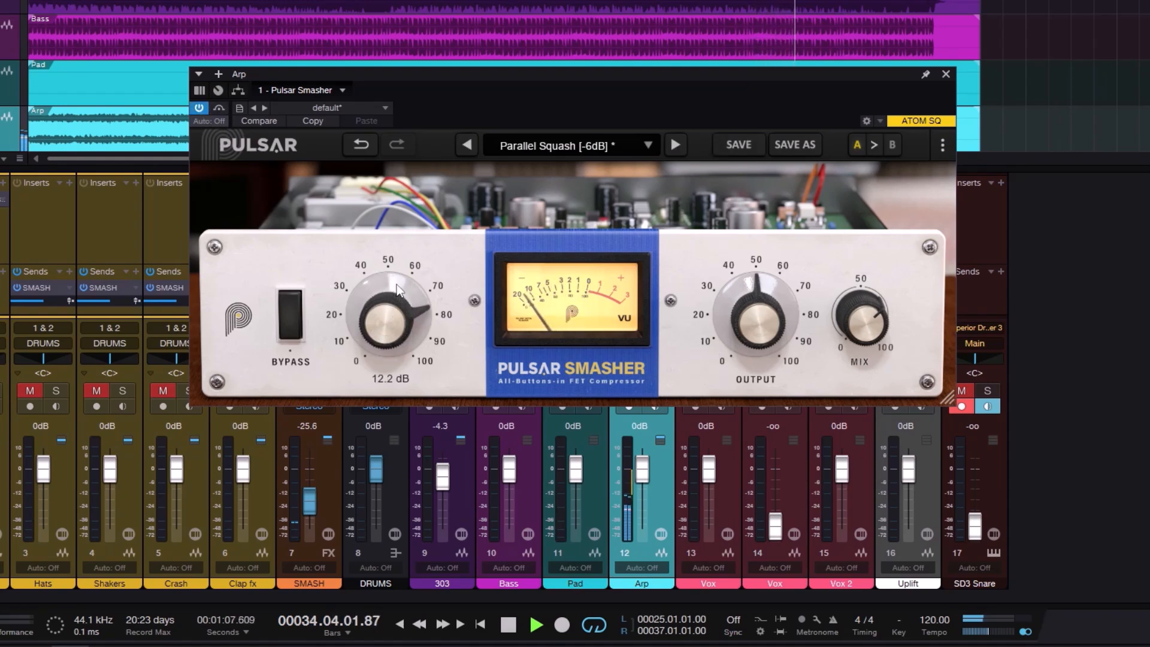
drag(781, 337, 770, 297)
drag(839, 341, 878, 189)
click(291, 322)
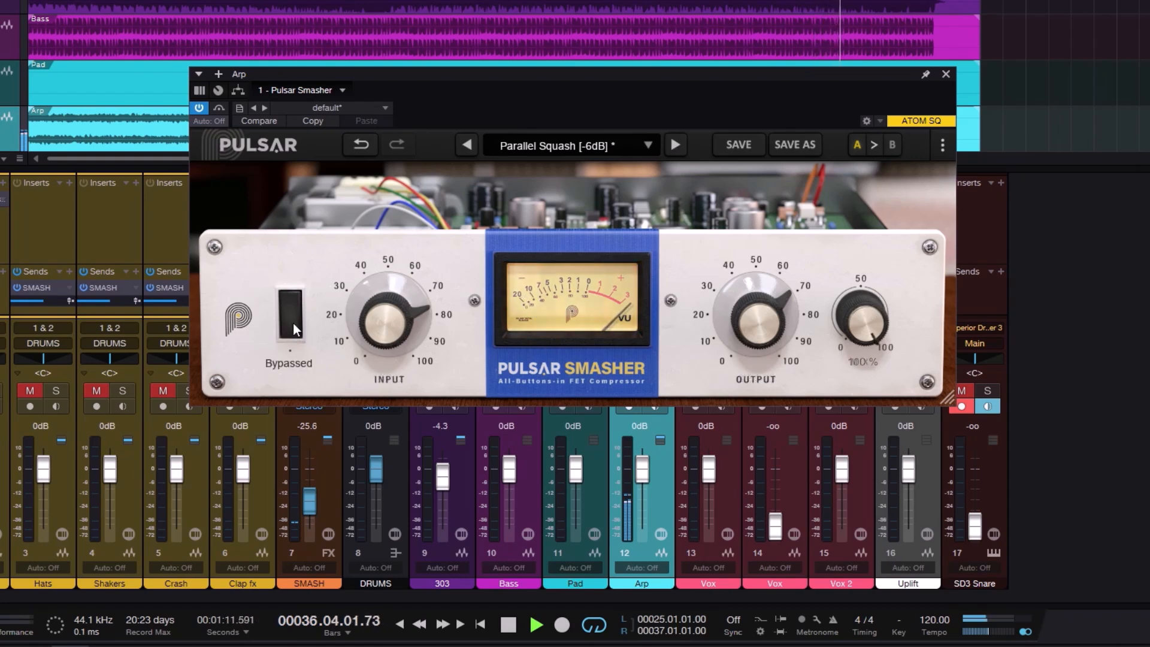
click(292, 322)
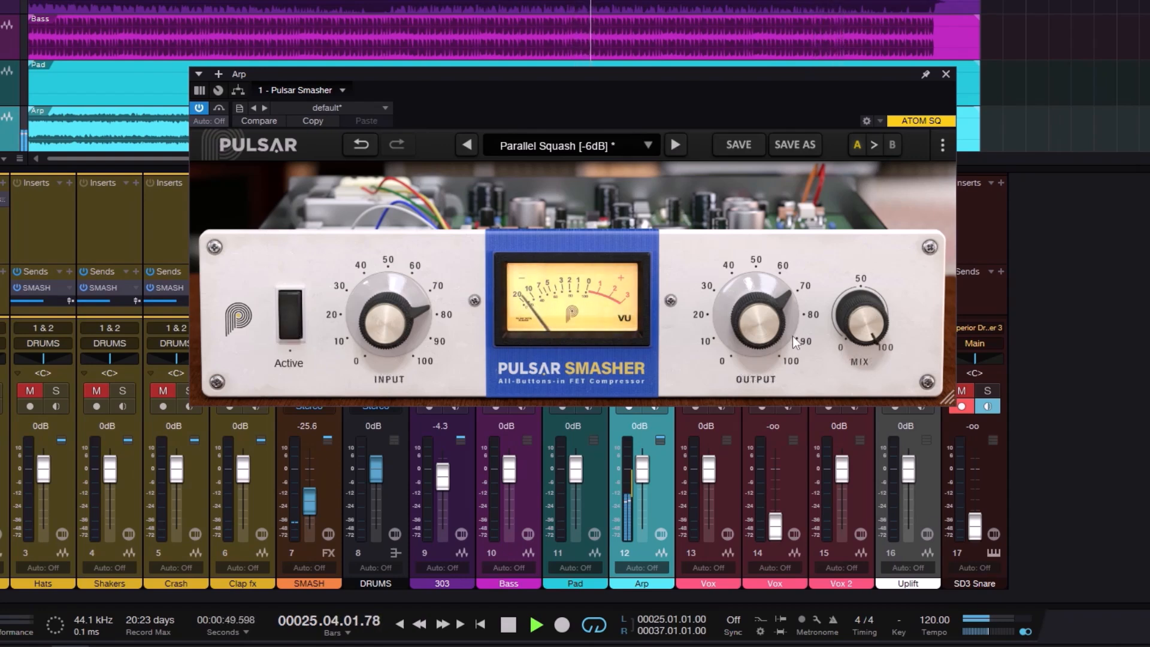
Lower the Arp compressor's input to about 60 and its output to 5.04 dB, comparing the result against bypass.
drag(767, 337, 751, 325)
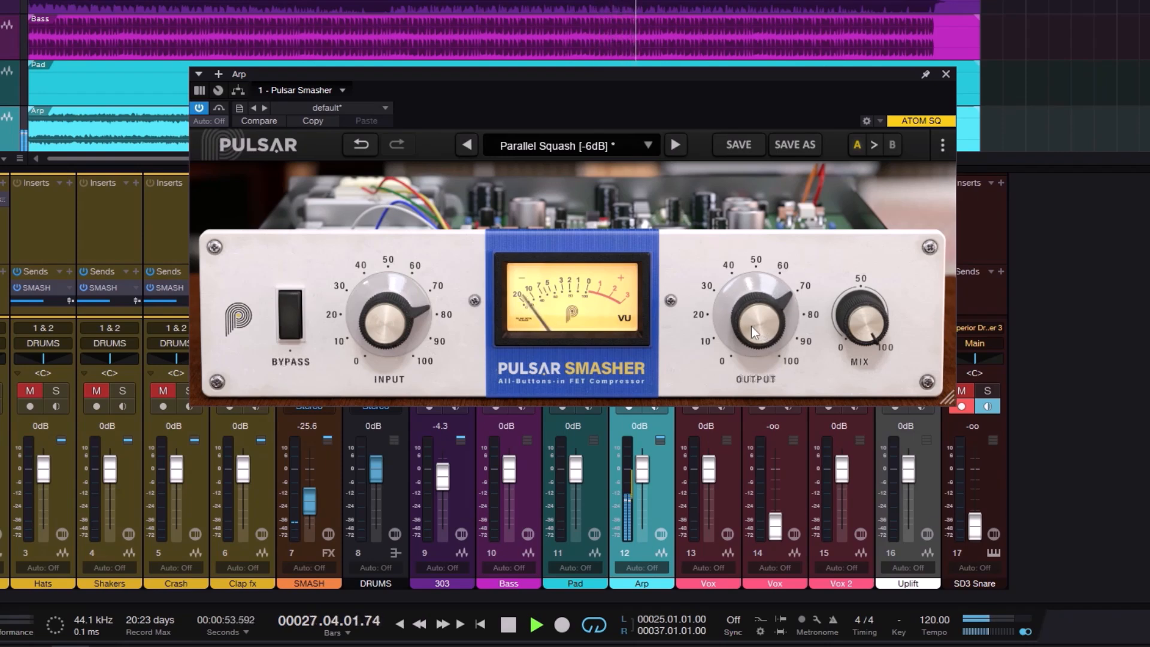
drag(398, 325, 402, 351)
drag(761, 333, 763, 344)
click(290, 321)
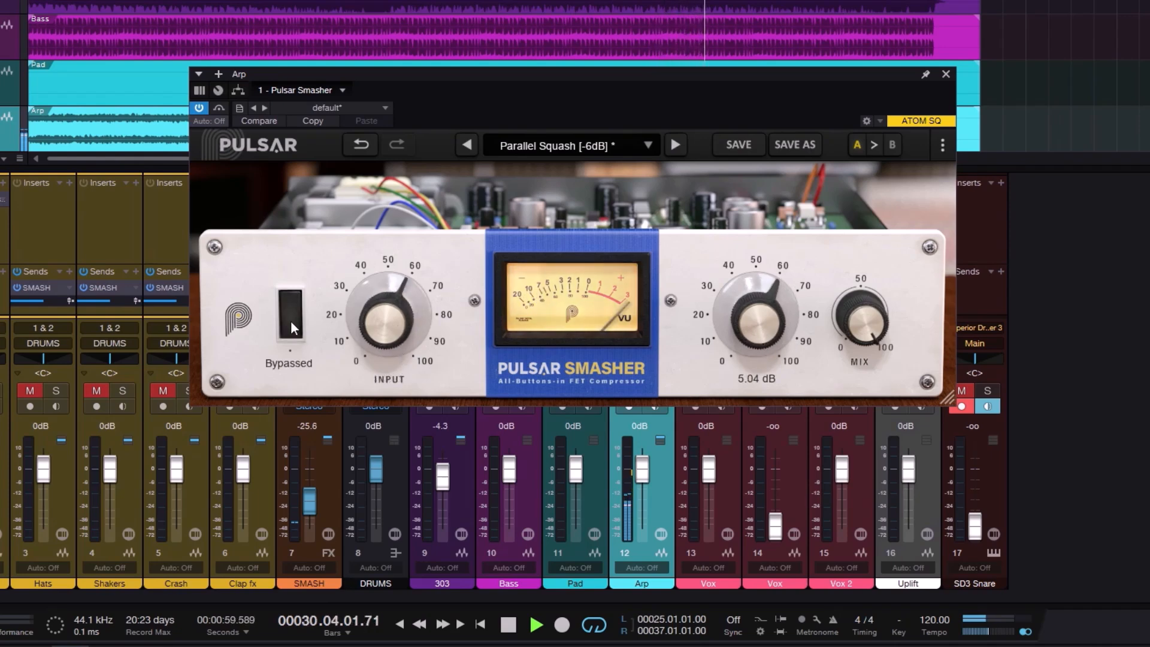
click(290, 321)
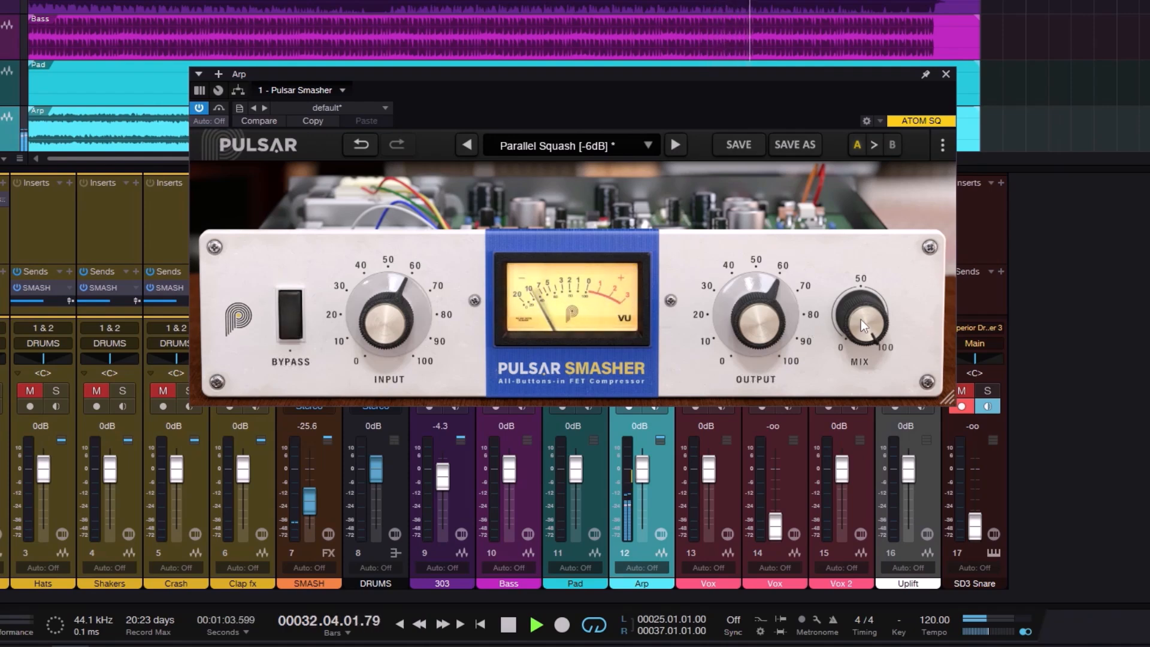
Lower the Arp compressor's mix through 57% and 48% to 44%, comparing each setting against bypass, and close the plug-in.
drag(867, 317, 876, 398)
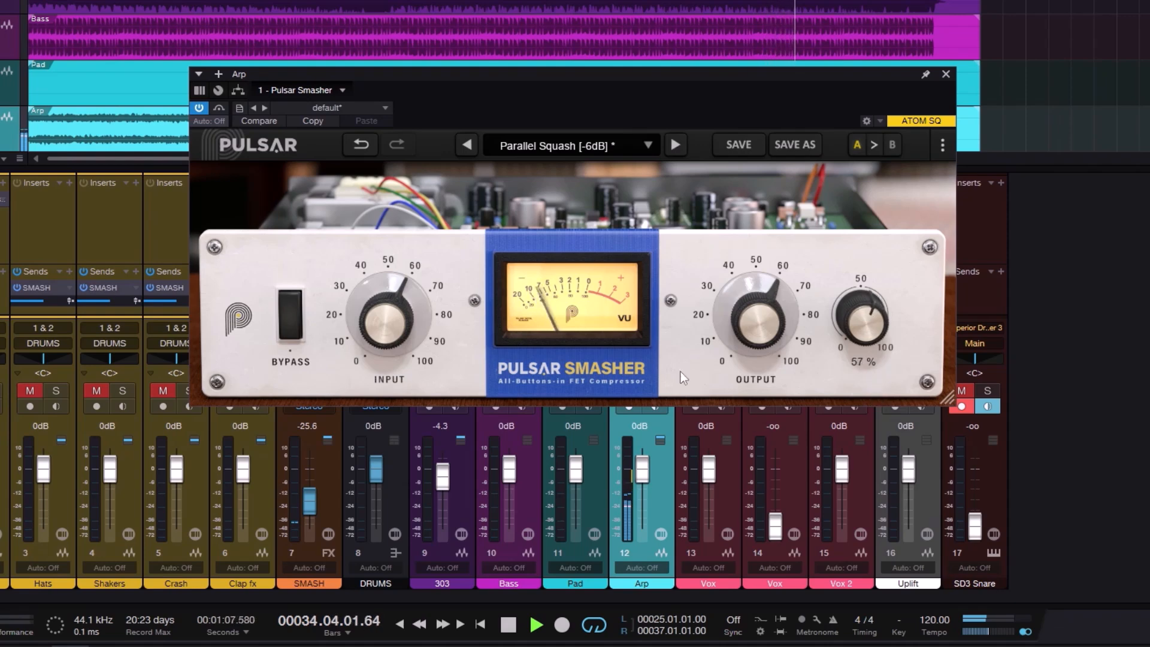
click(290, 320)
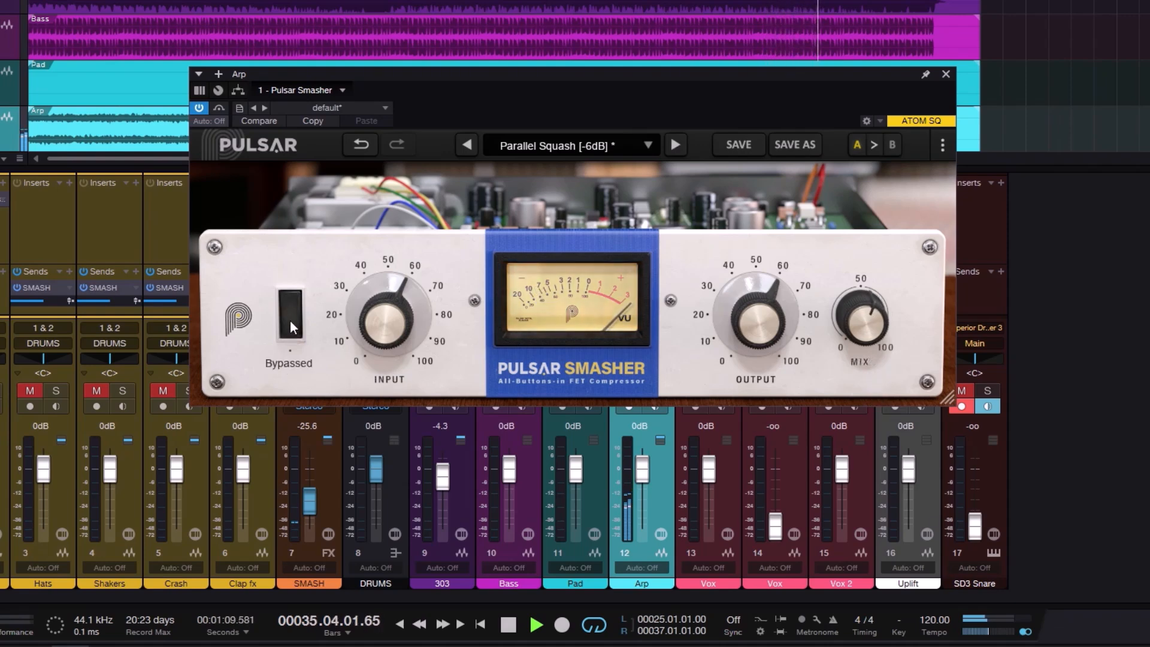
click(290, 320)
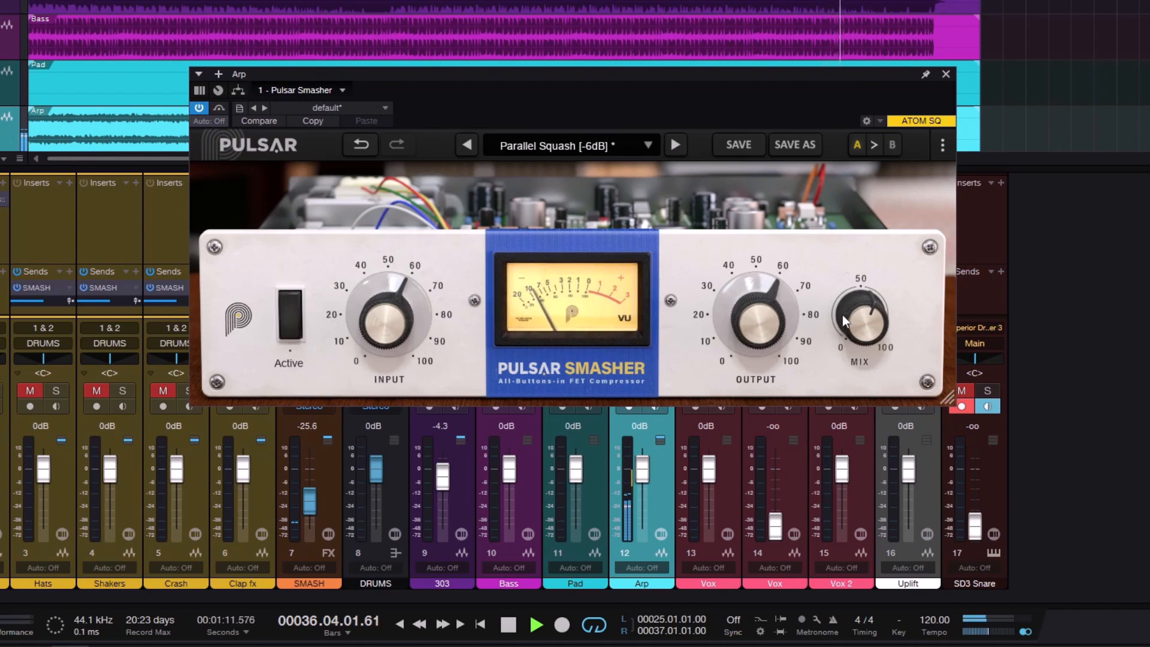
drag(869, 332, 868, 347)
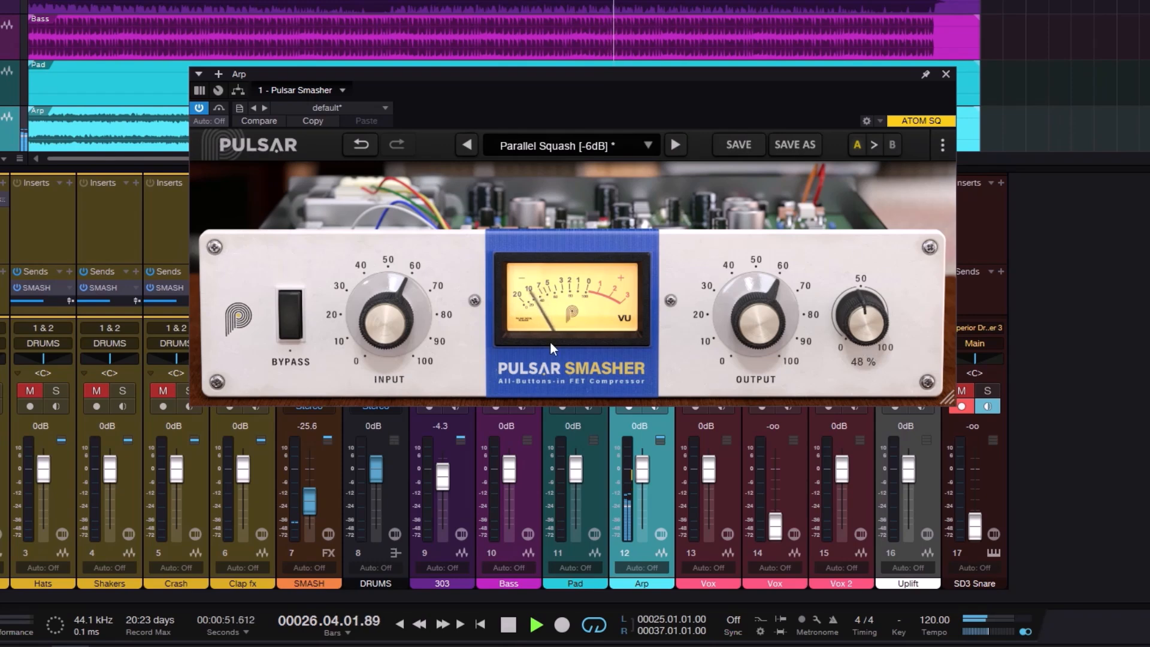
click(295, 325)
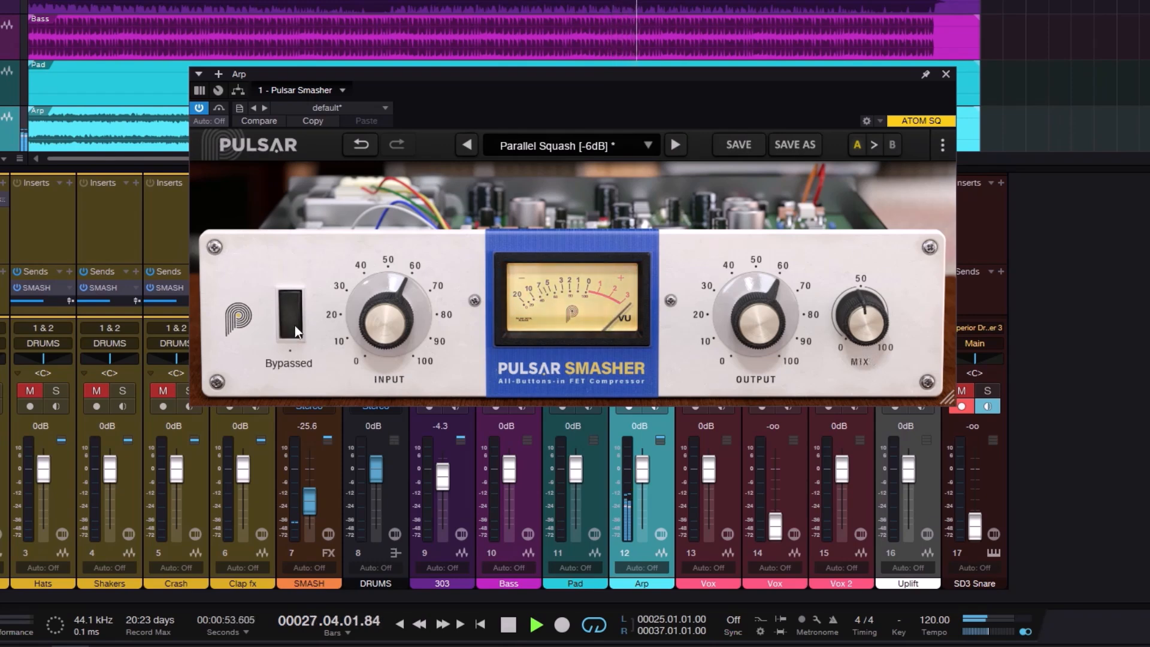
click(295, 326)
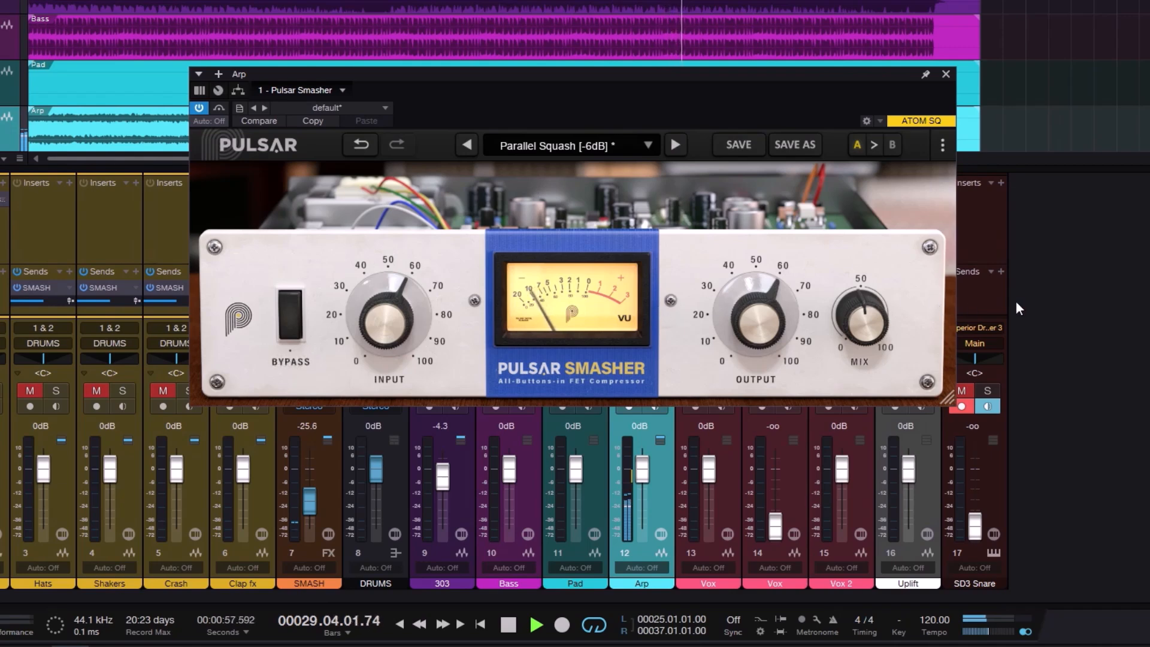
drag(878, 317, 878, 322)
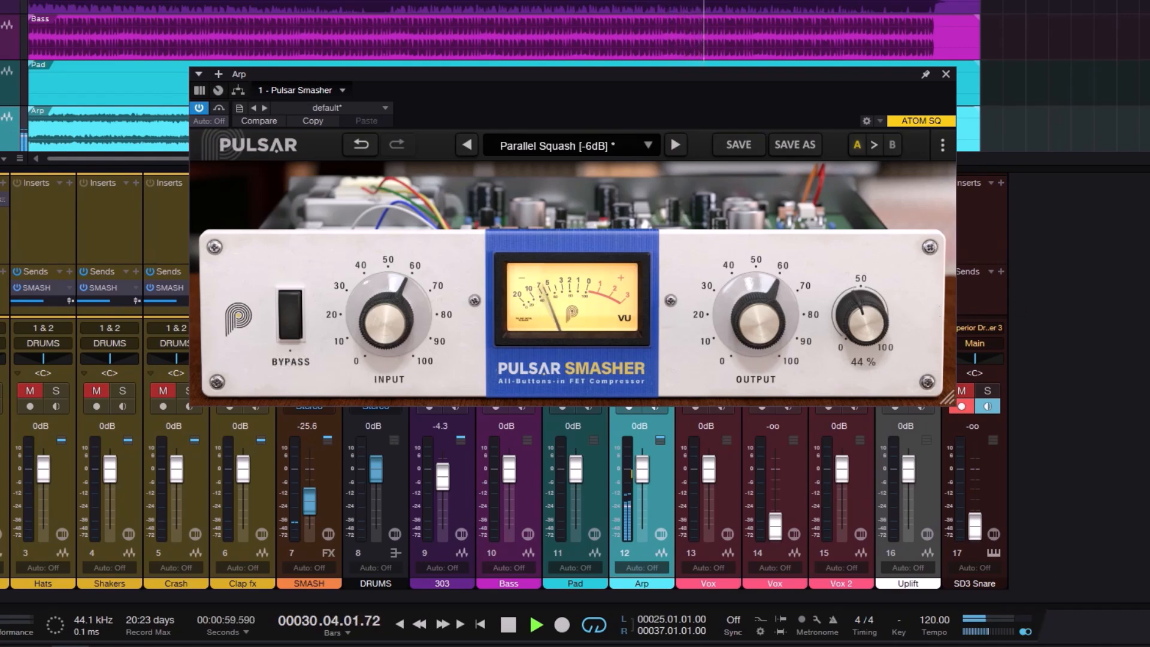
click(295, 314)
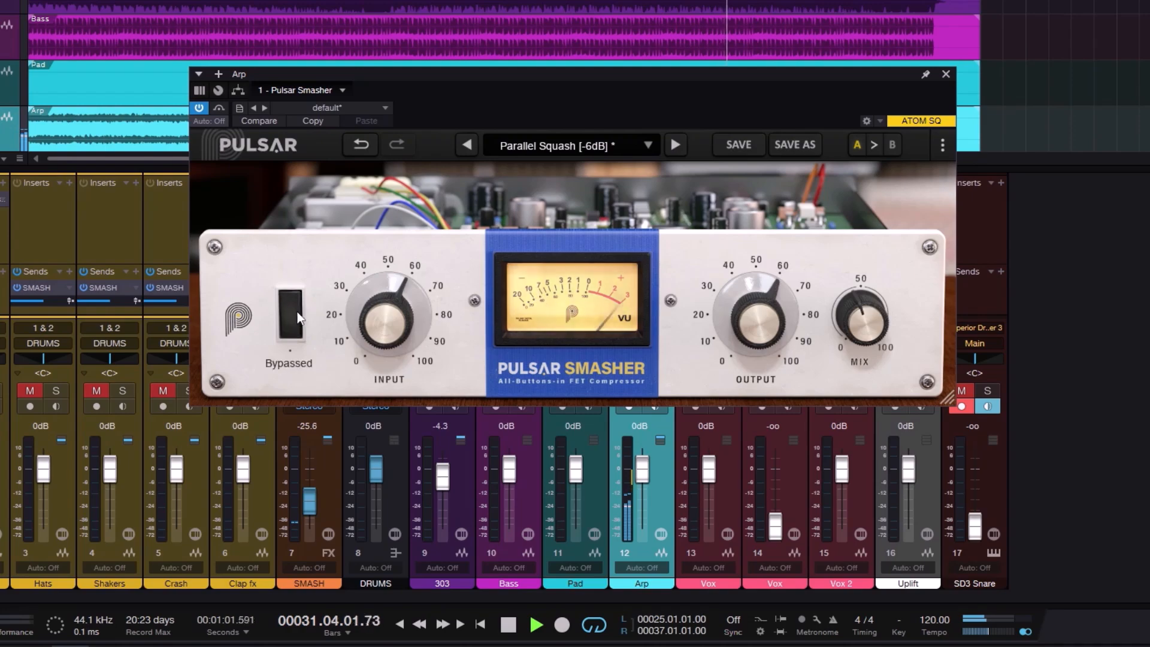
click(295, 314)
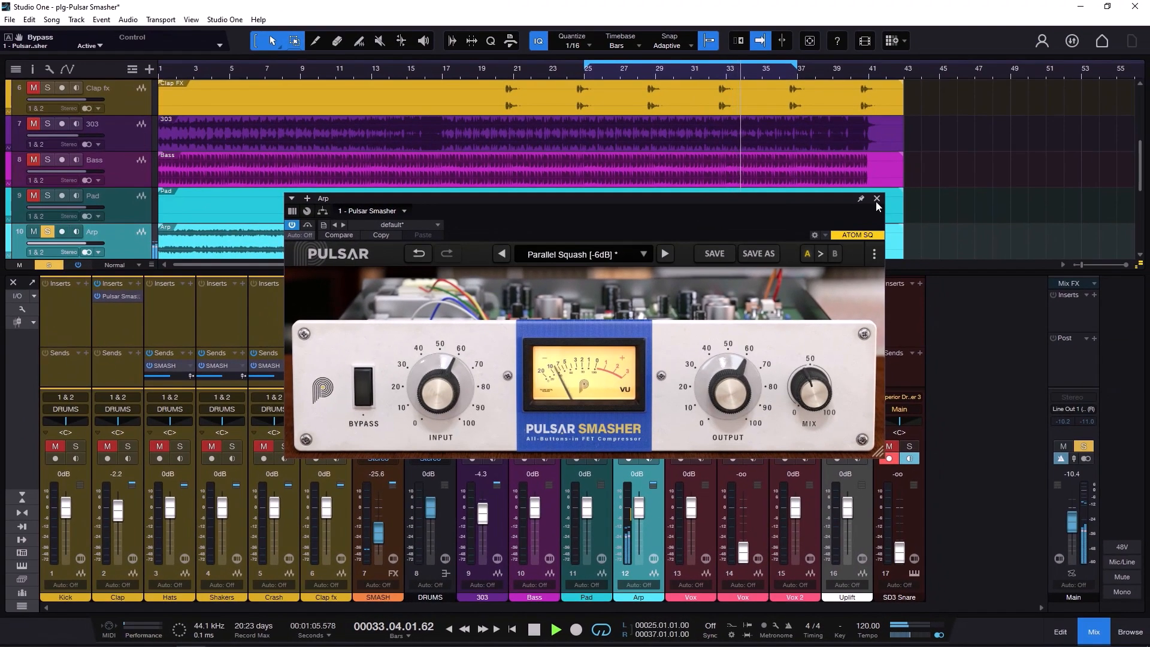
click(884, 185)
Clear the Arp solo, select all mixer channels from Kick to Uplift, and restart playback of the full mix.
click(1097, 440)
key(space)
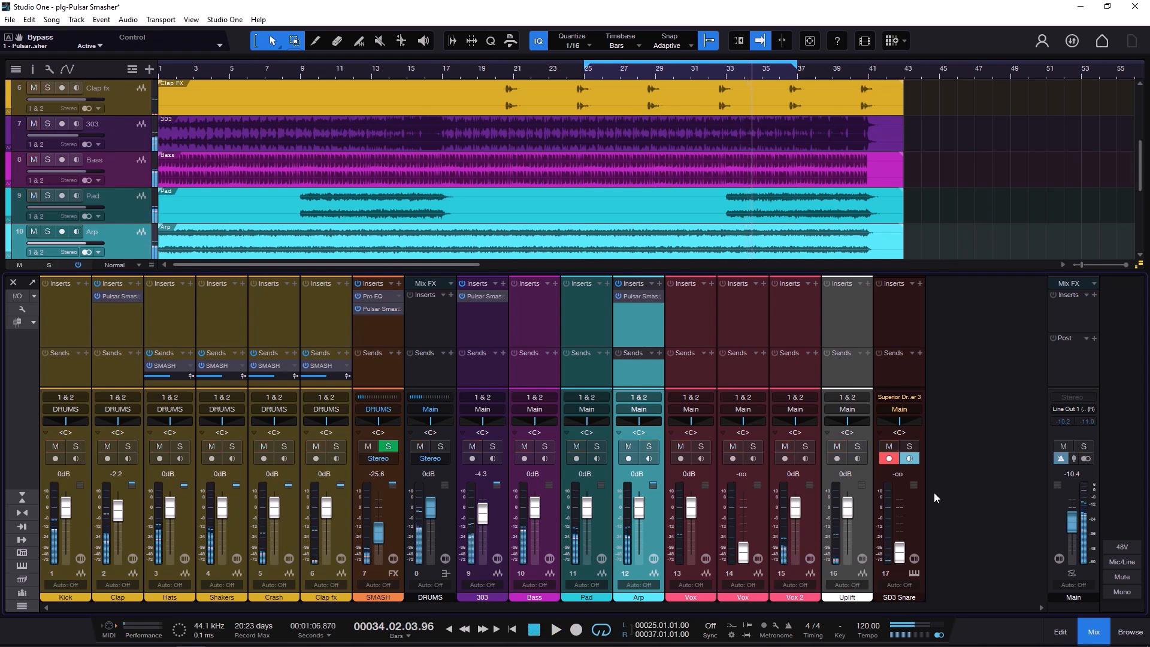
click(862, 517)
click(85, 516)
key(space)
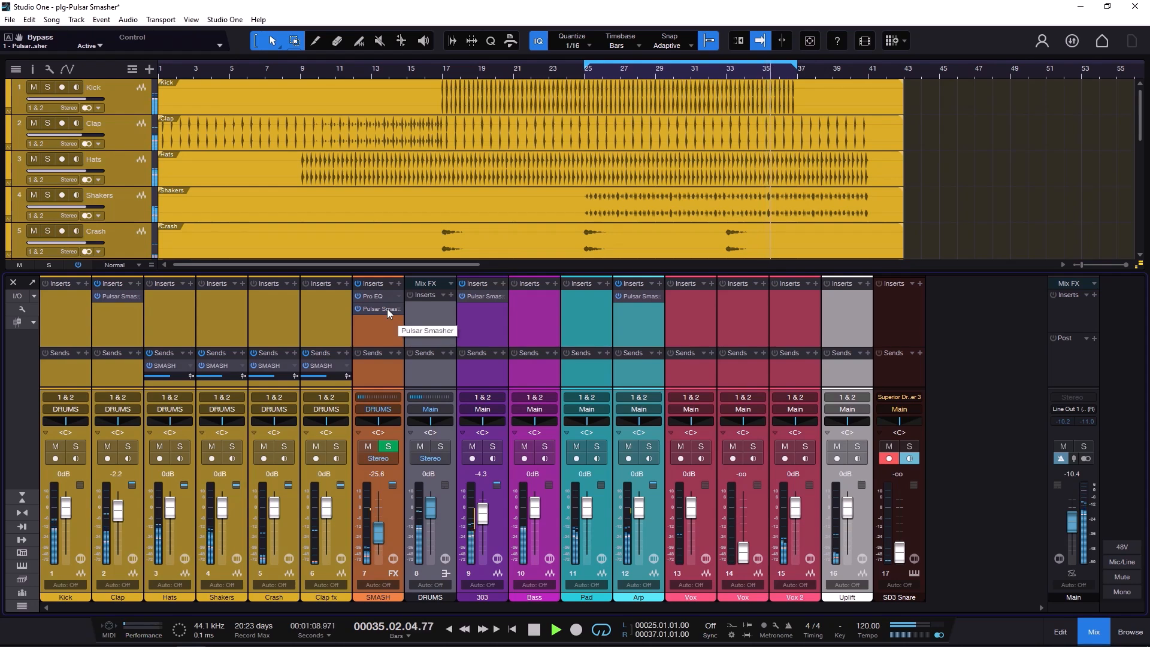
Switch the inserts on all selected channels off and on during playback to compare the full mix with and without processing.
click(97, 284)
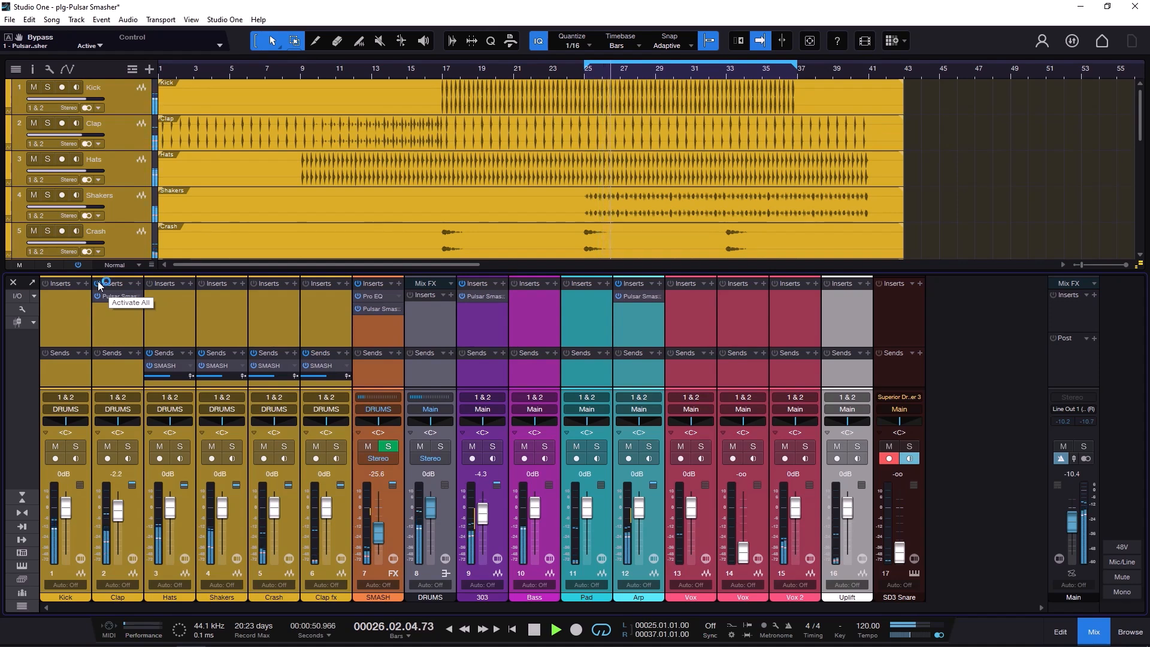
click(97, 283)
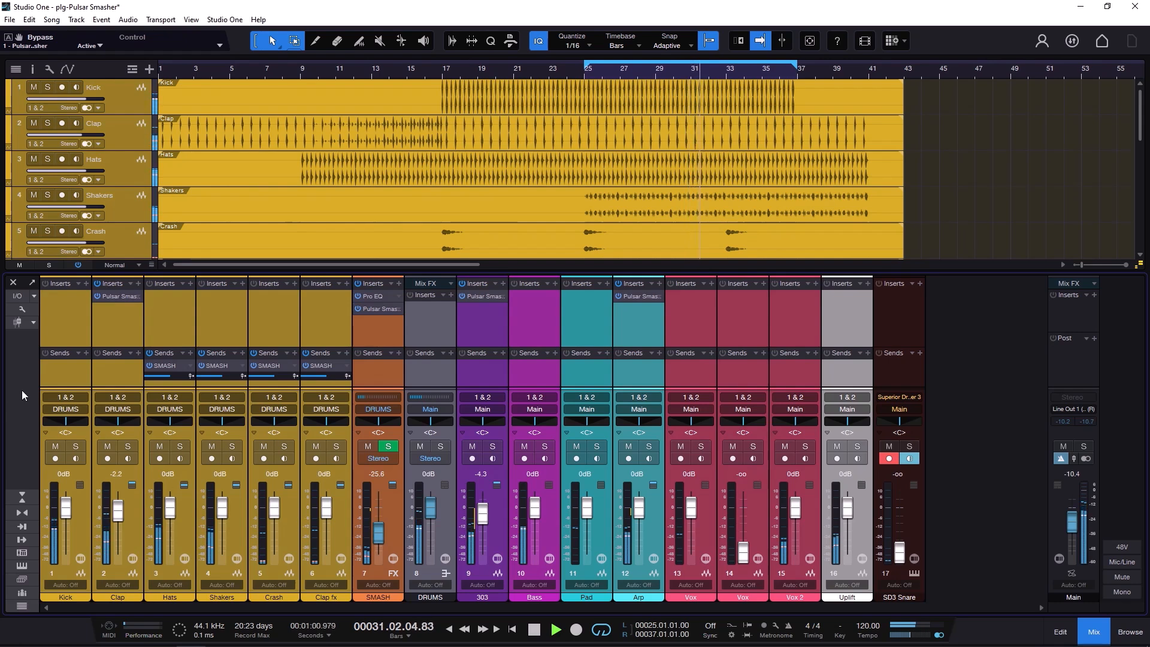
click(97, 284)
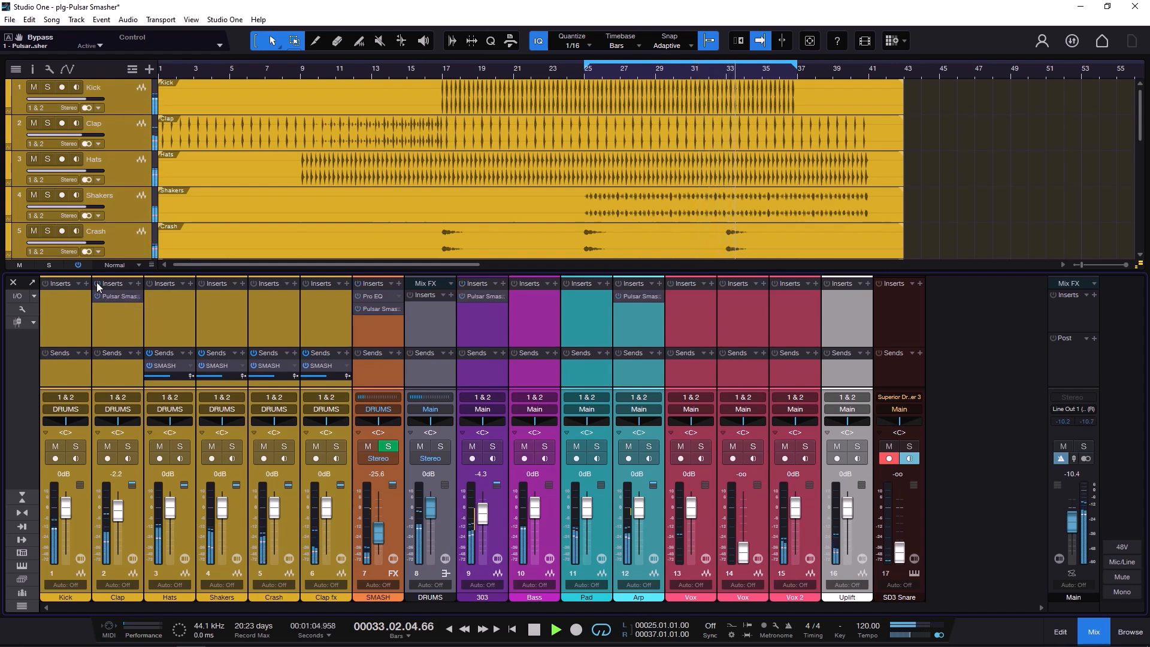
Select only the Arp channel and reopen its Pulsar Smasher insert.
click(639, 329)
click(641, 296)
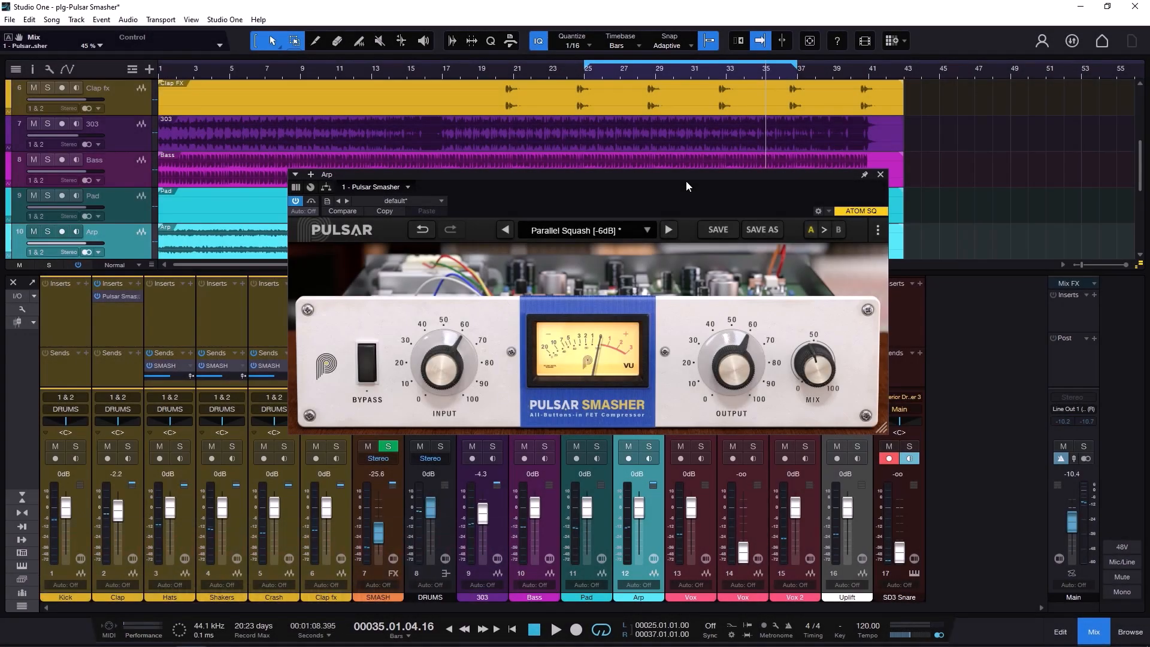